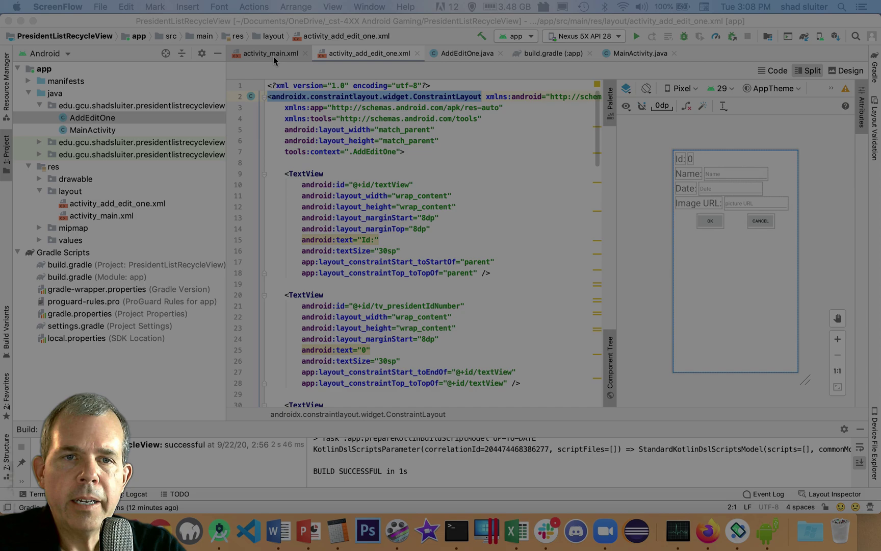
Compare activity_main and activity_add_edit_one layouts, inspect btn_addOne, then view MainActivity.java
click(273, 56)
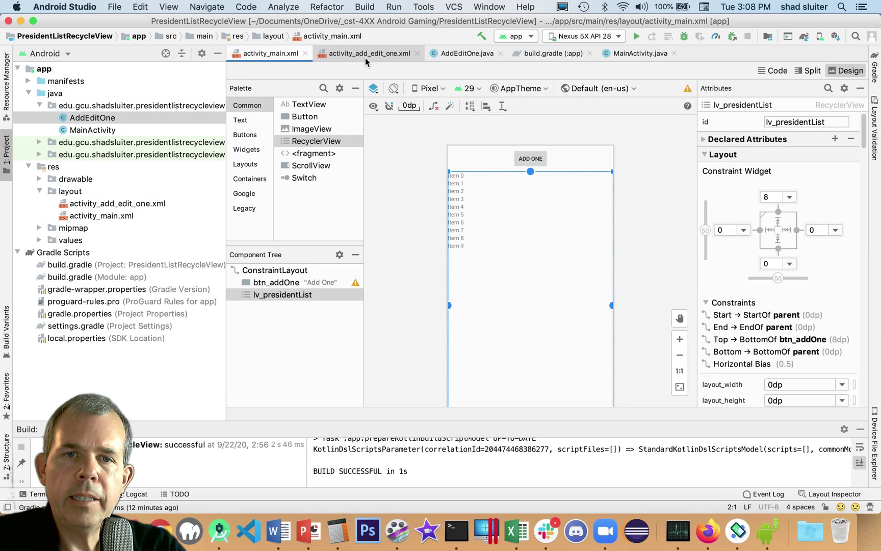
click(365, 54)
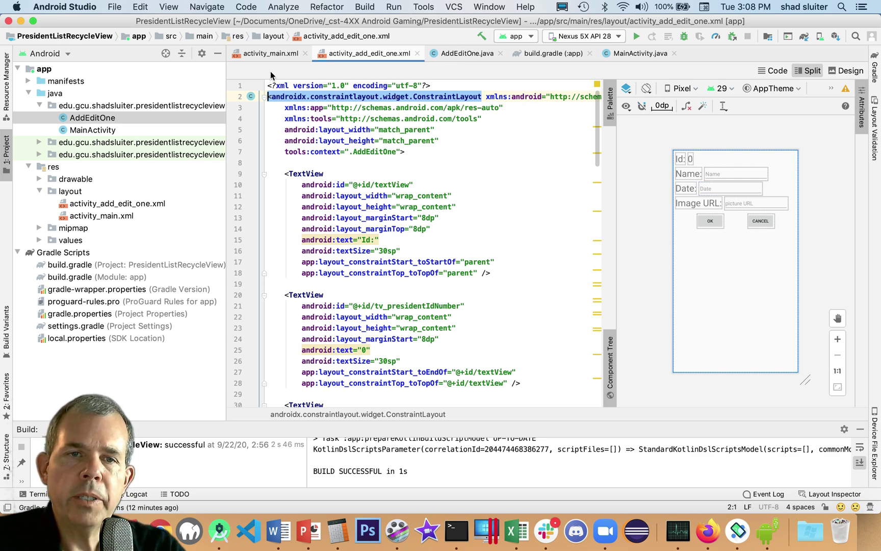
click(270, 53)
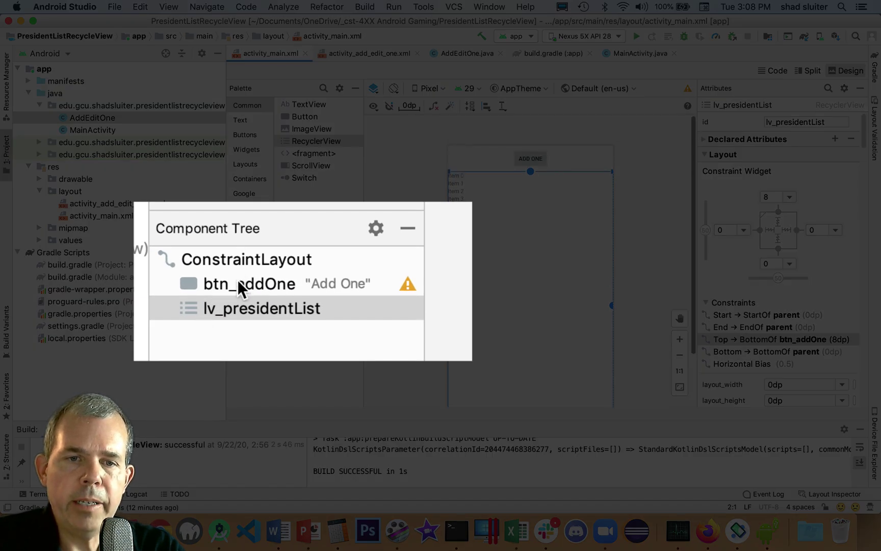
click(237, 279)
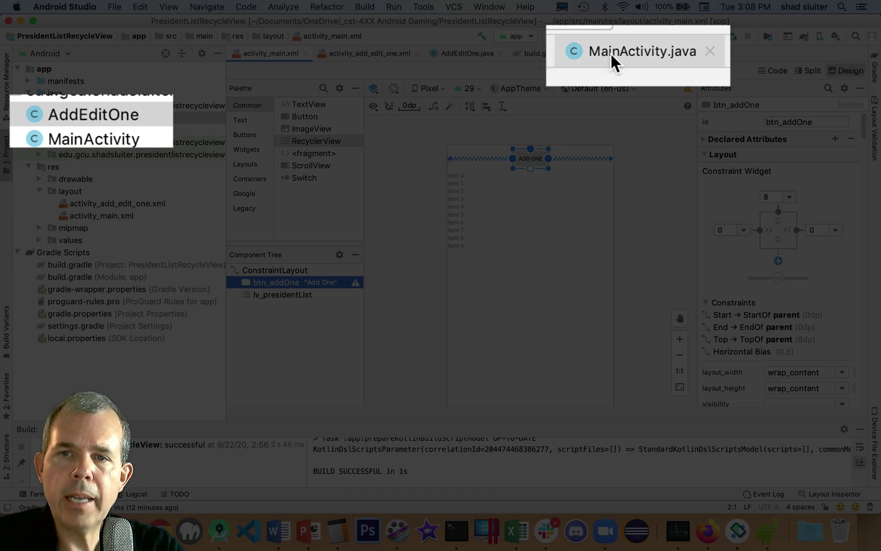
click(624, 54)
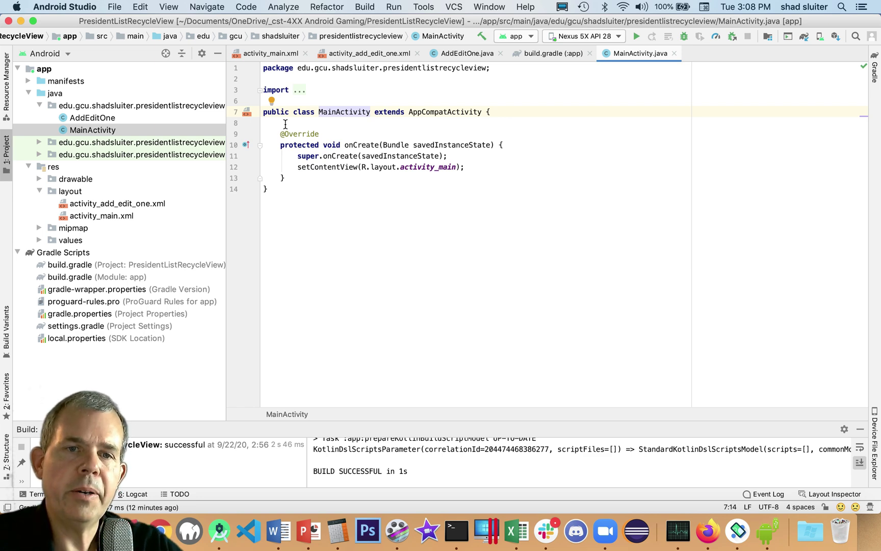
Add 'Button btn_addOne;' above onCreate, import android.widget.Button, and fold the imports
click(284, 123)
key(Return)
key(Return)
key(Return)
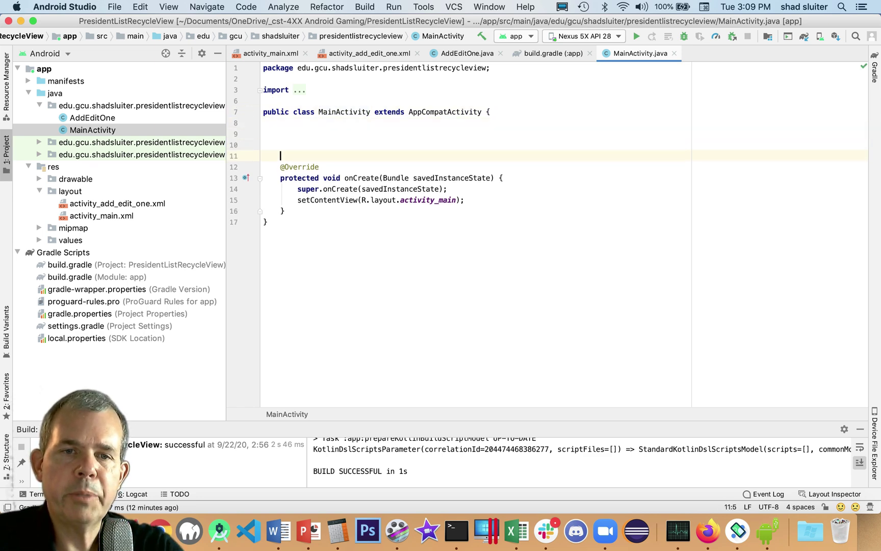
text(But)
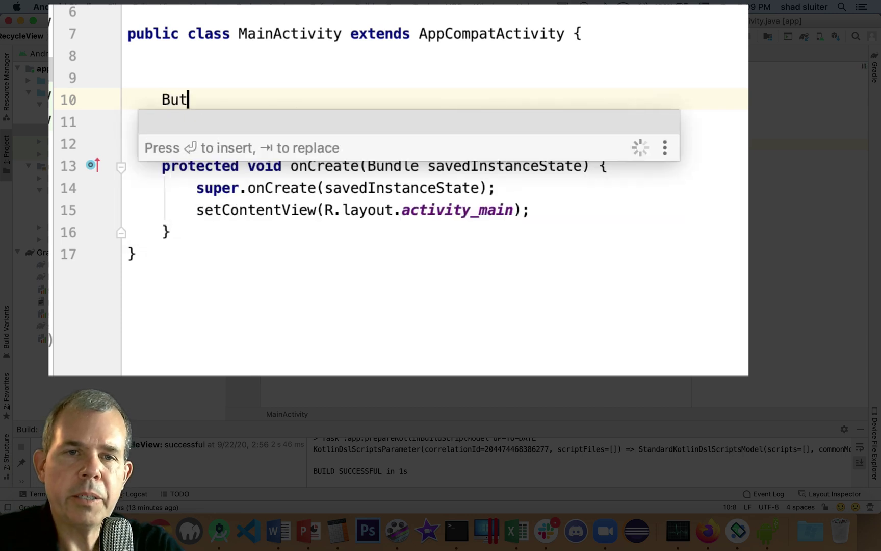
text(ton)
text( b)
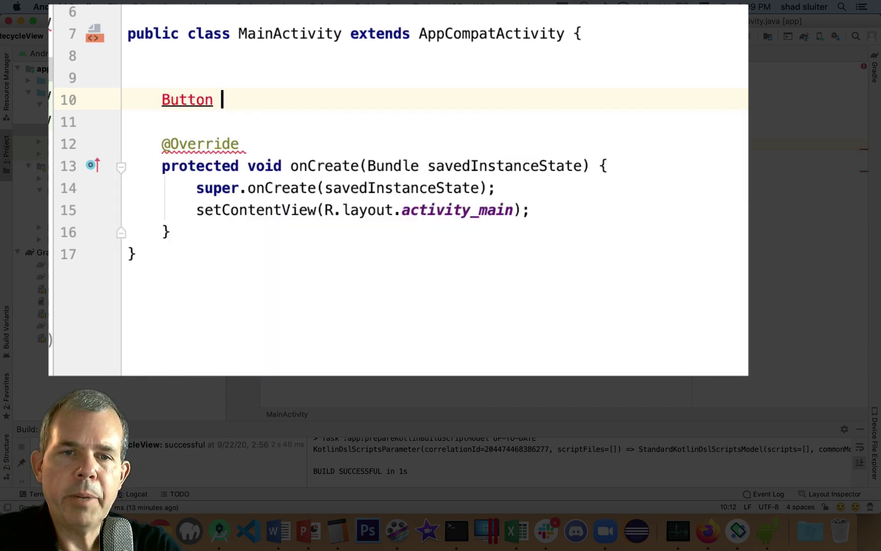
text(tn_)
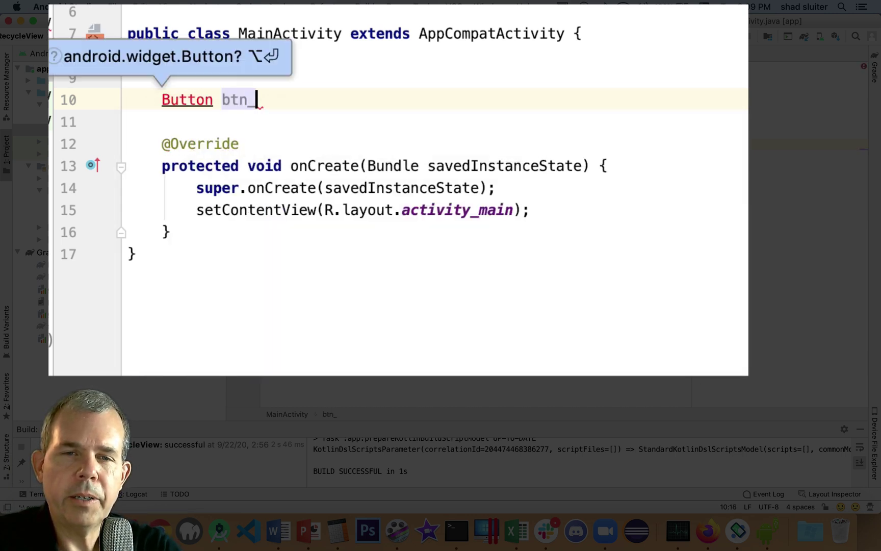
text(addOne;)
key(Return)
key(Return)
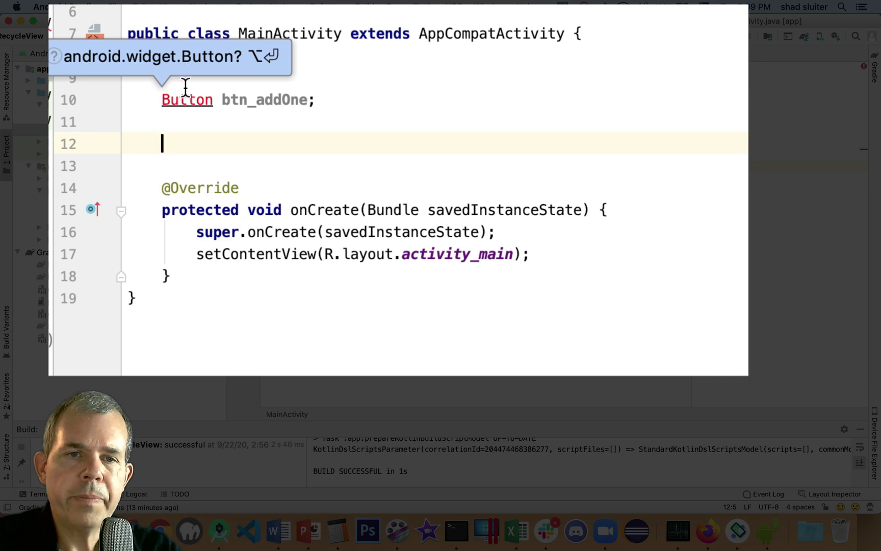
mouse_move(186, 100)
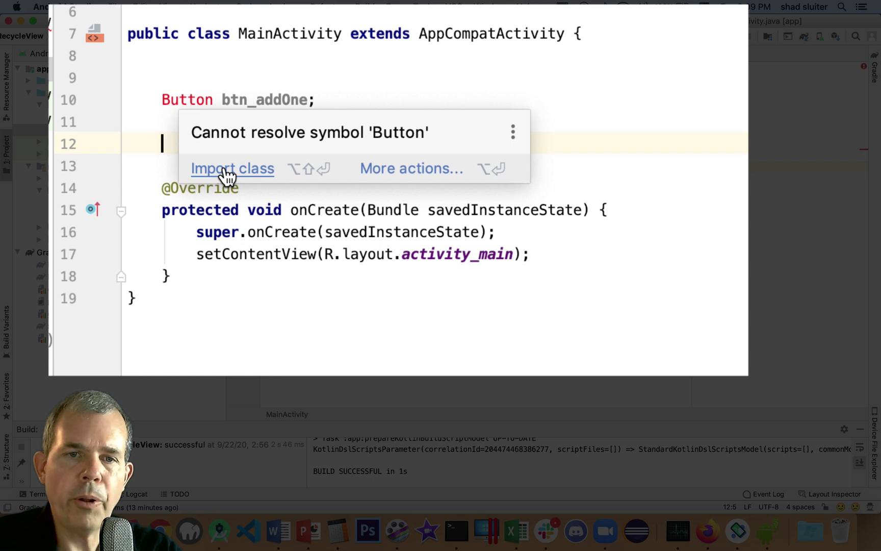
click(229, 169)
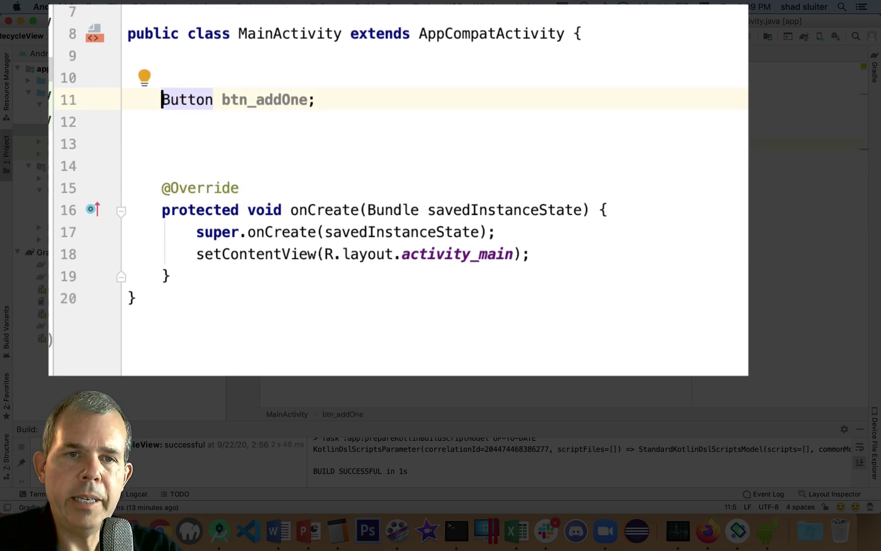
scroll(399, 104, up, 3)
drag(377, 56, 248, 55)
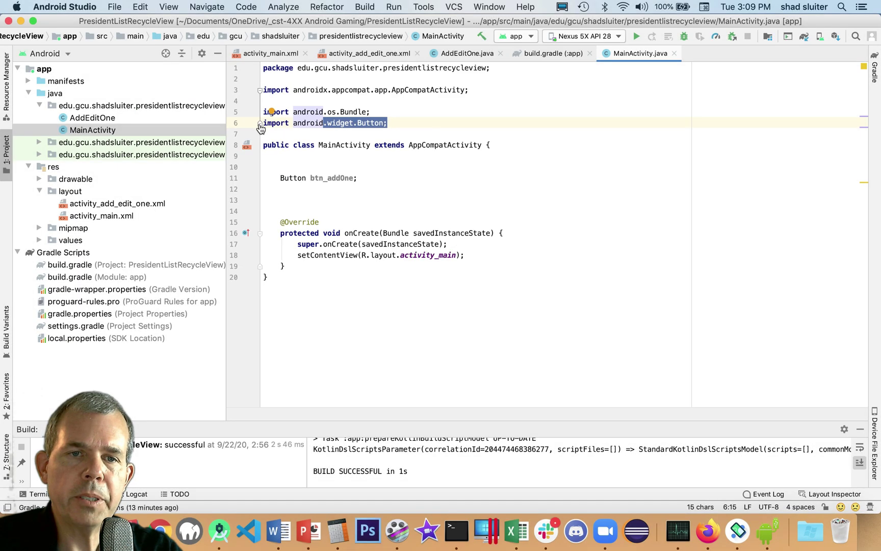
click(259, 121)
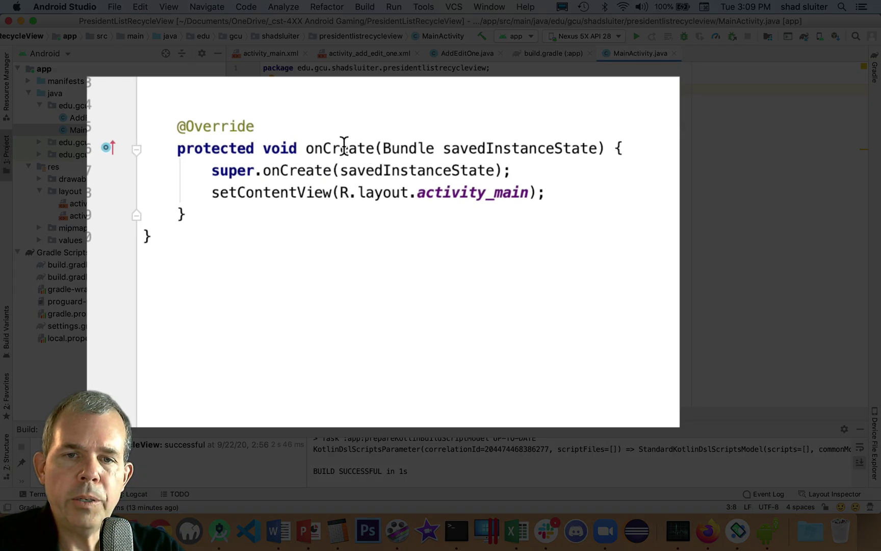
Insert 'btn_addOne = findViewById(R.id.btn_addOne);' after setContentView in onCreate
double_click(343, 148)
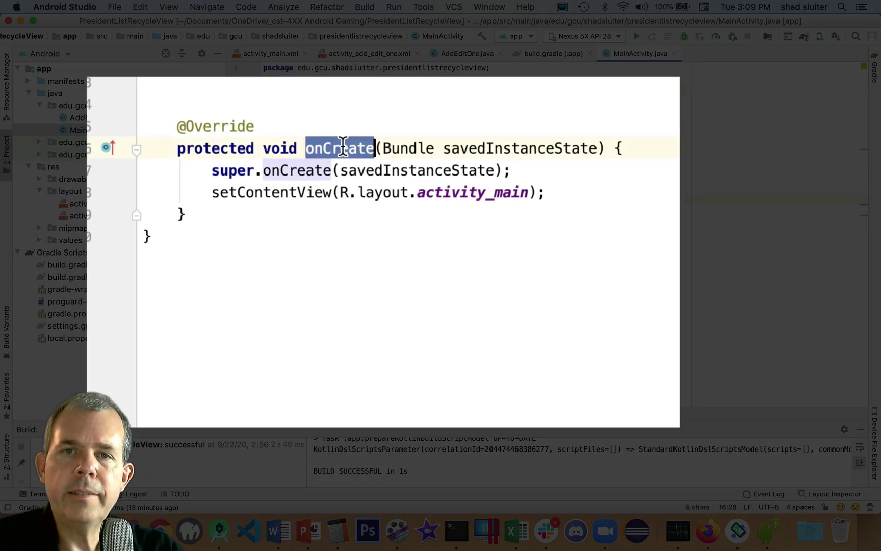
click(558, 187)
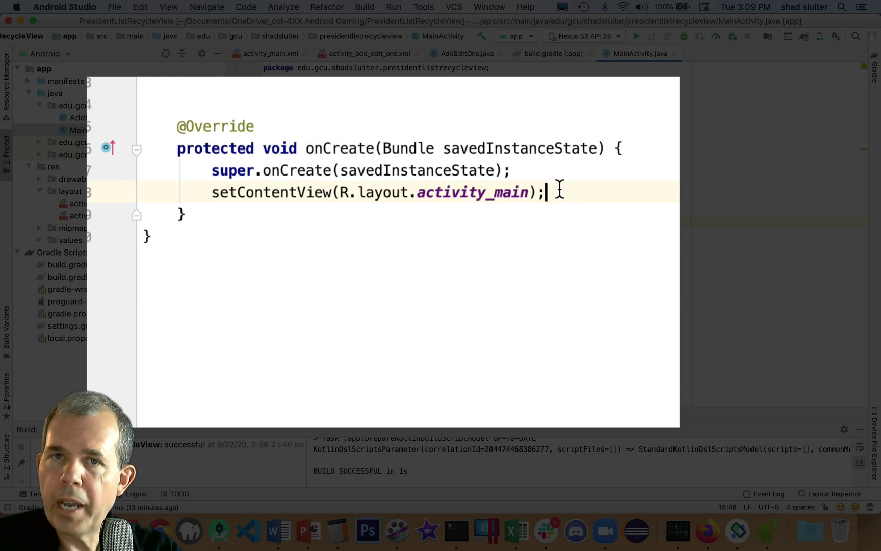
key(Return)
key(Return)
key(Return)
key(Up)
key(Up)
key(Return)
text(btn)
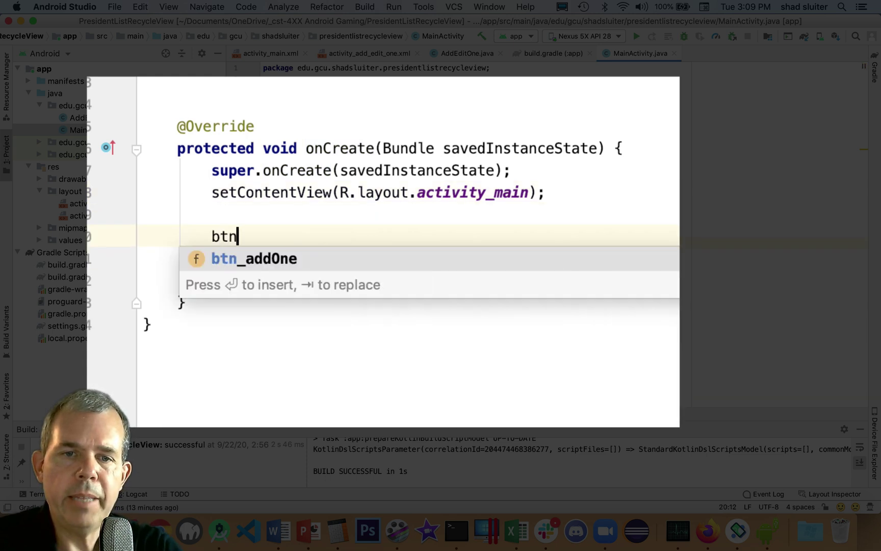
key(Return)
text(= fin)
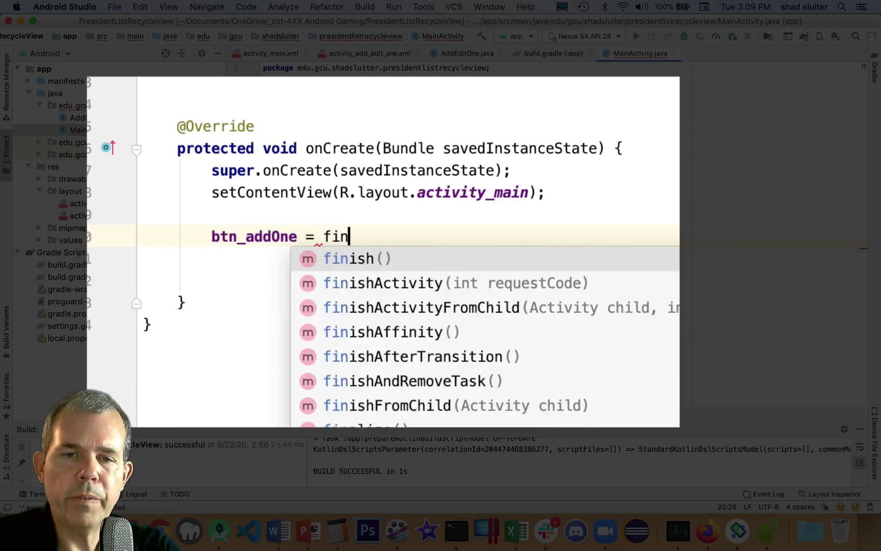
text(d)
key(Return)
text(R.)
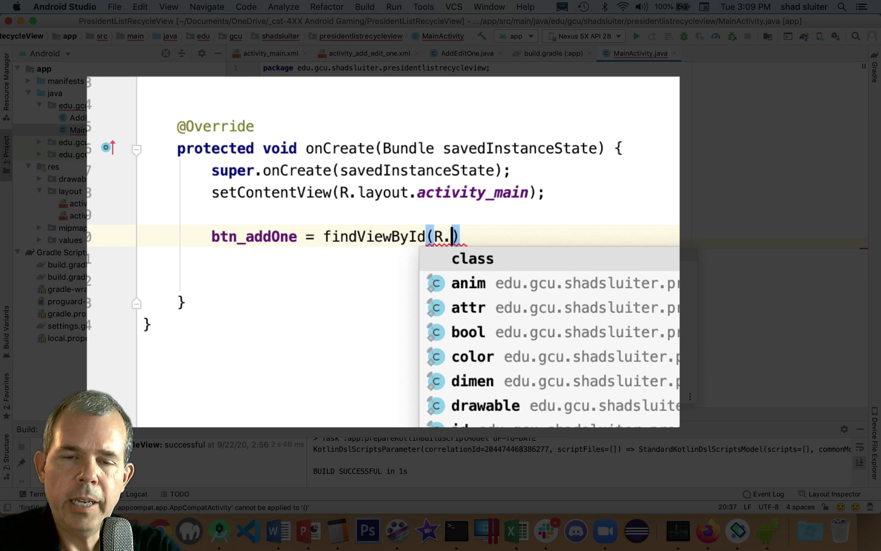
text(id.)
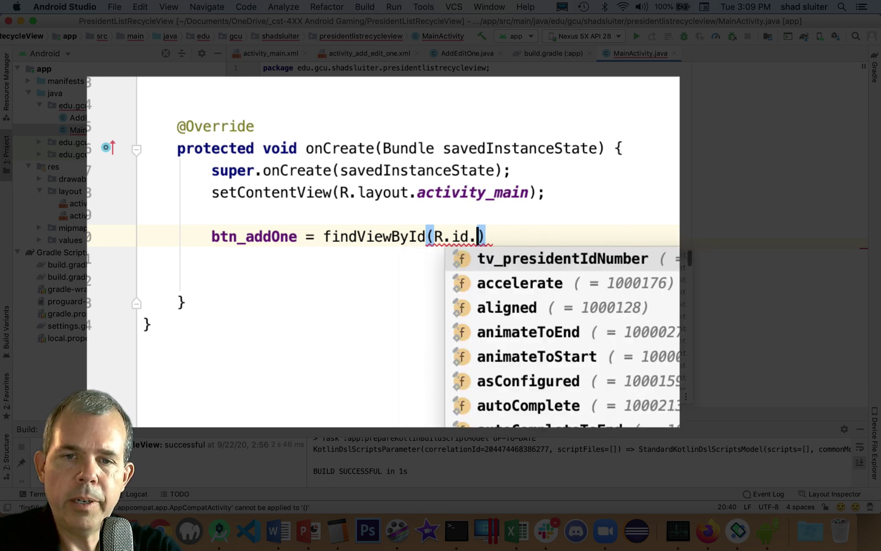
text(btn)
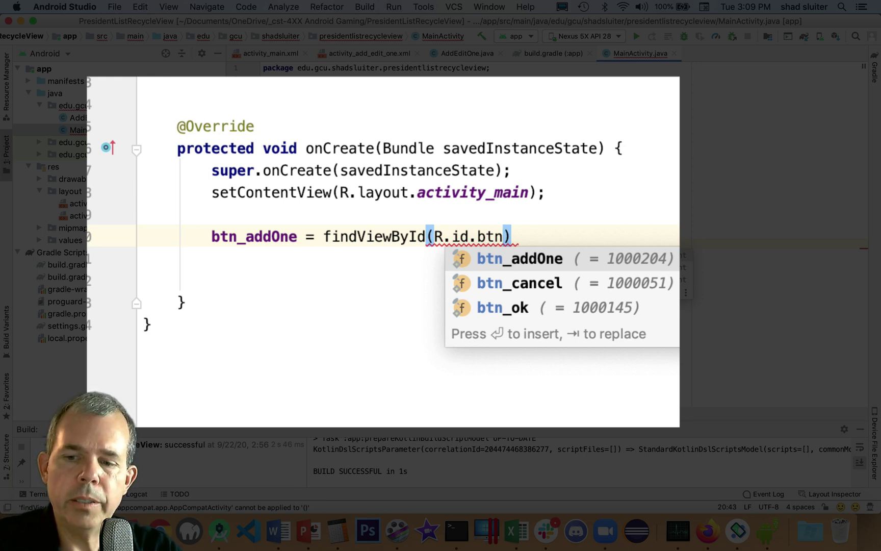
key(Return)
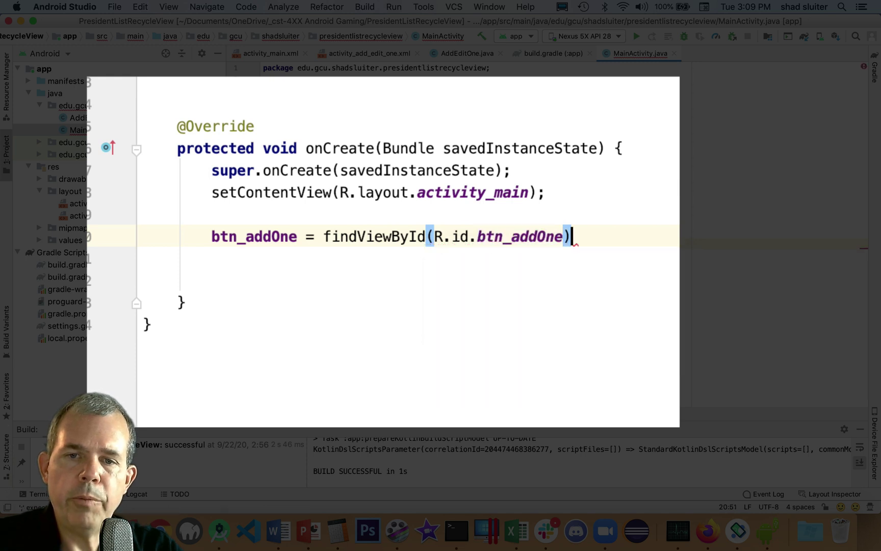
text(;)
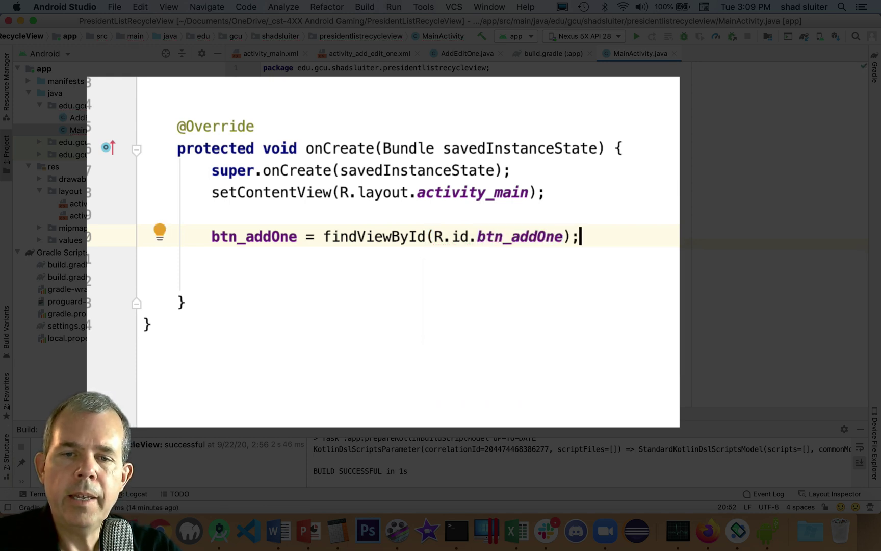
Attach an anonymous View.OnClickListener with an onClick stub to btn_addOne
key(Down)
key(Down)
key(Return)
key(Return)
key(Up)
text(b)
key(Return)
text(.)
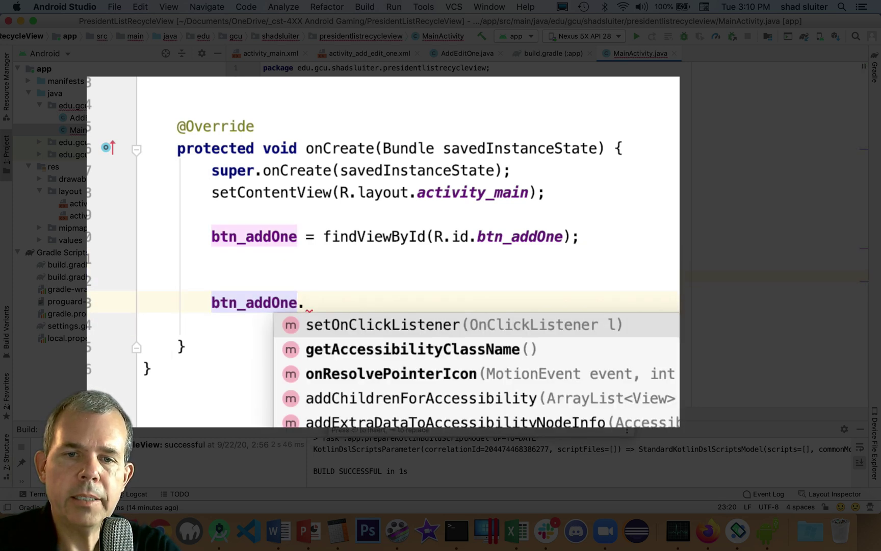
key(Return)
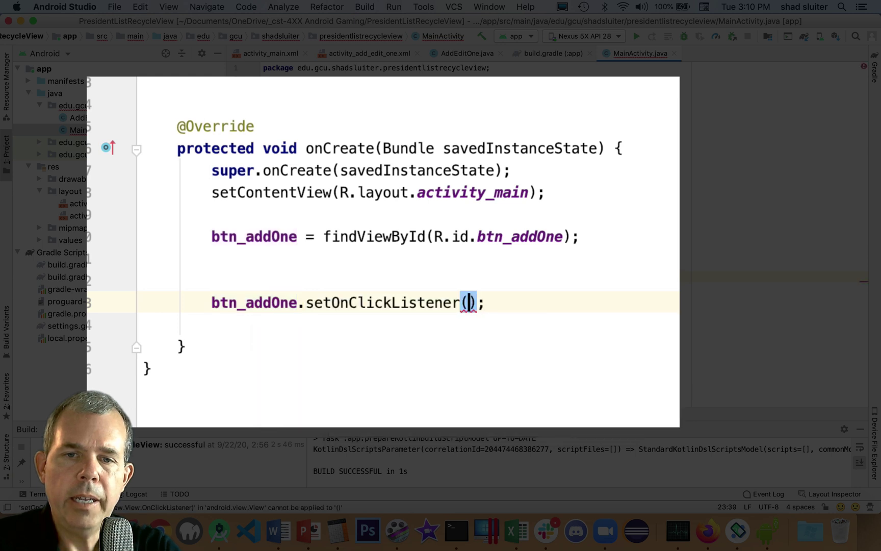
text(new On)
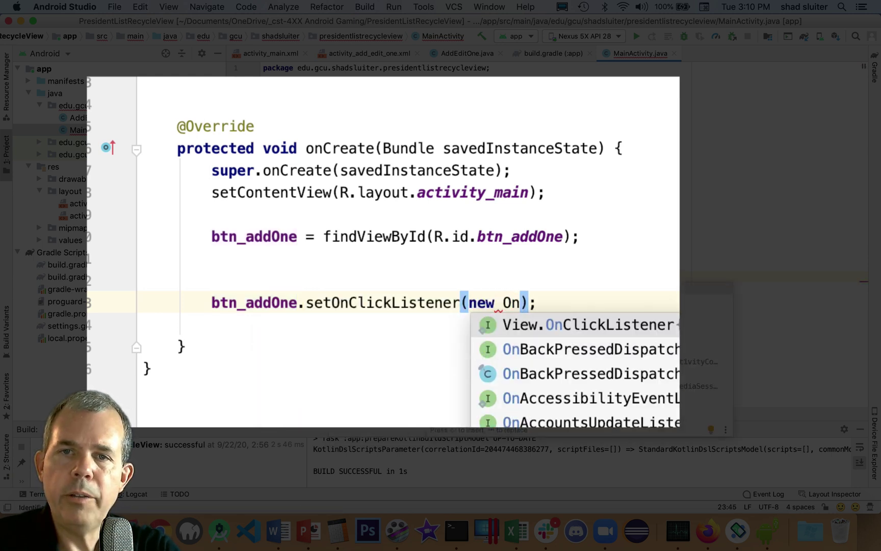
key(Return)
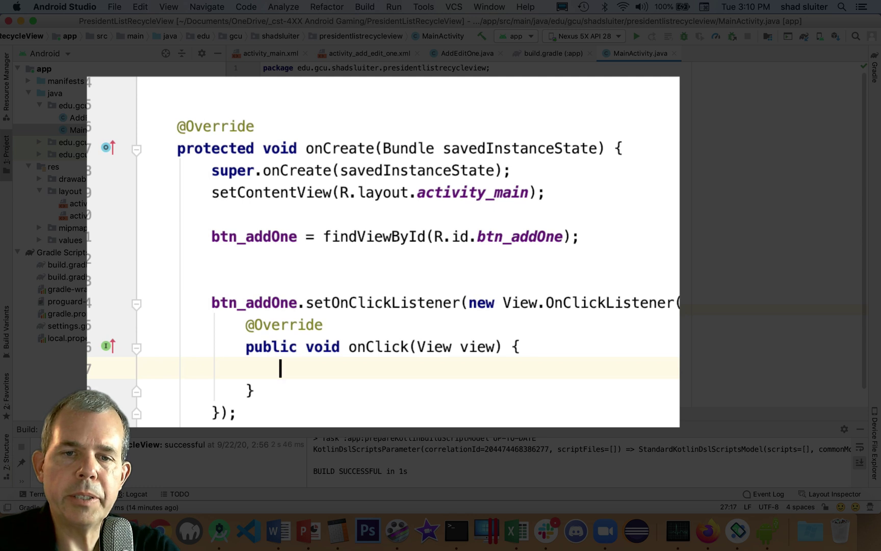
text(Intent)
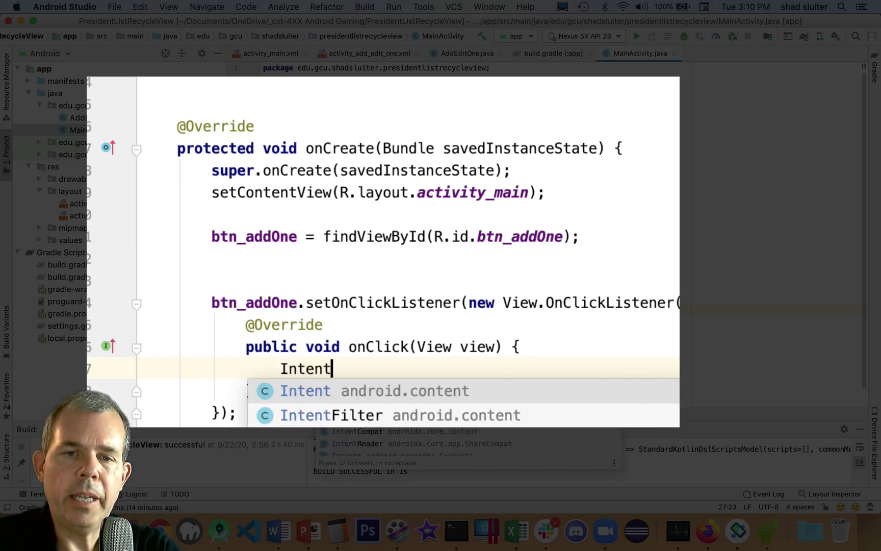
text( intent)
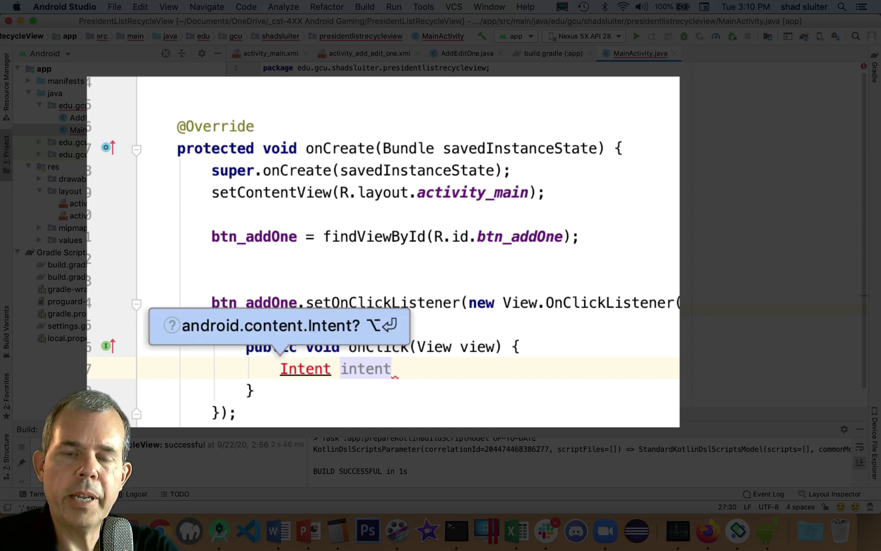
Start an 'Intent intent = new Intent(...)' statement in onClick, importing android.content.Intent
key(alt+Return)
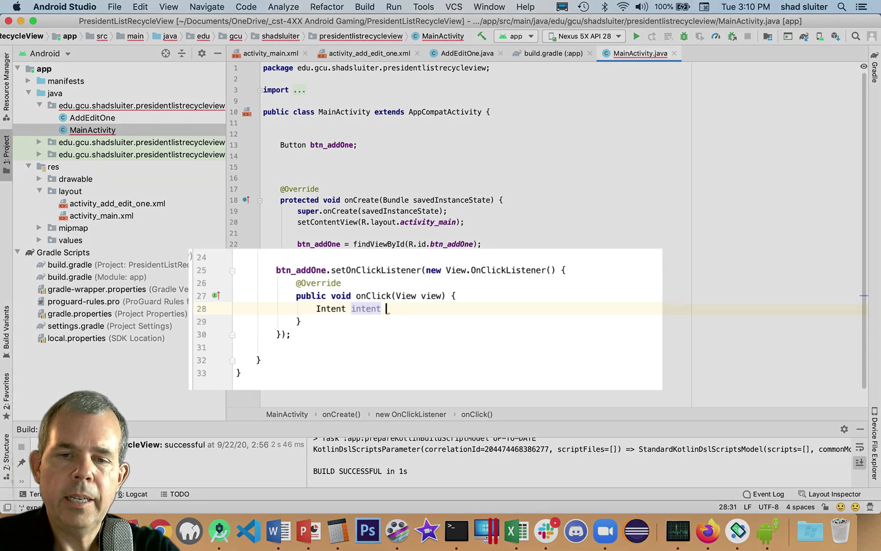
text(= )
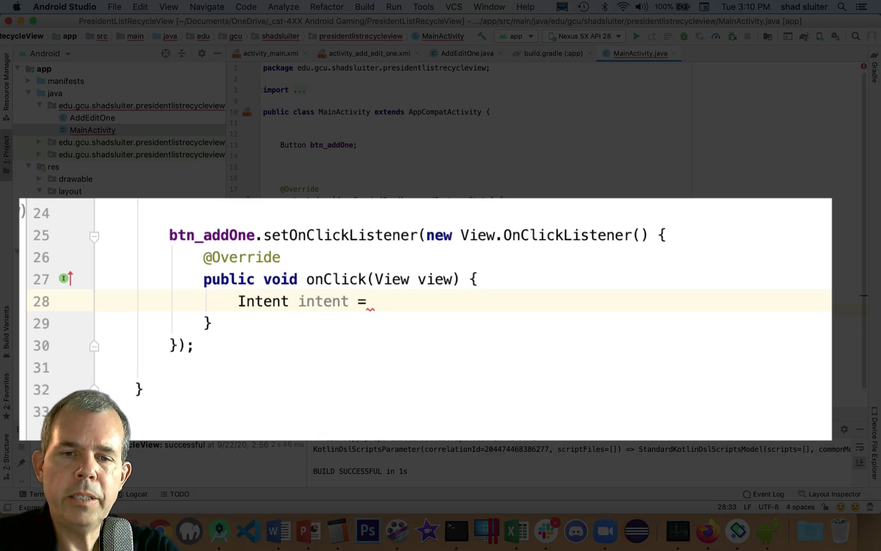
text(new Internt)
key(BackSpace)
key(BackSpace)
key(BackSpace)
text(nt)
key(Return)
key(super+shift+Return)
text(, );)
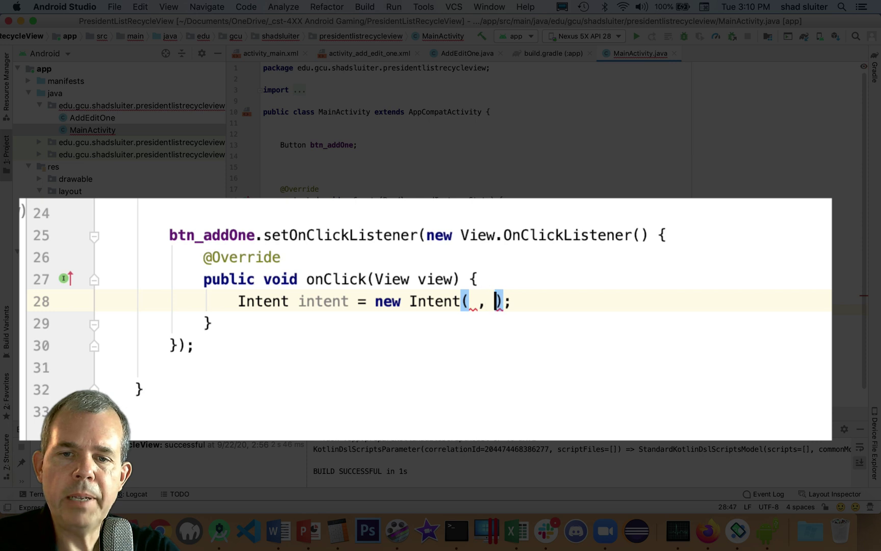
key(Left)
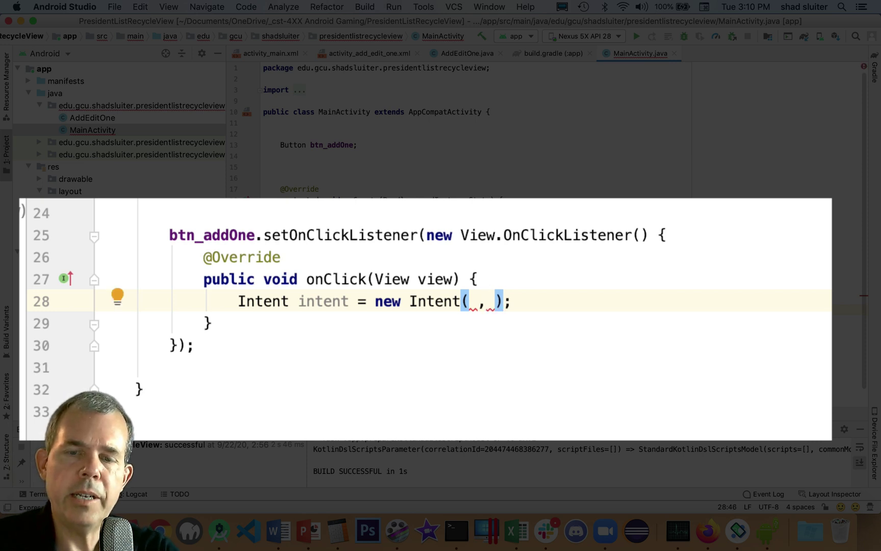
key(Left)
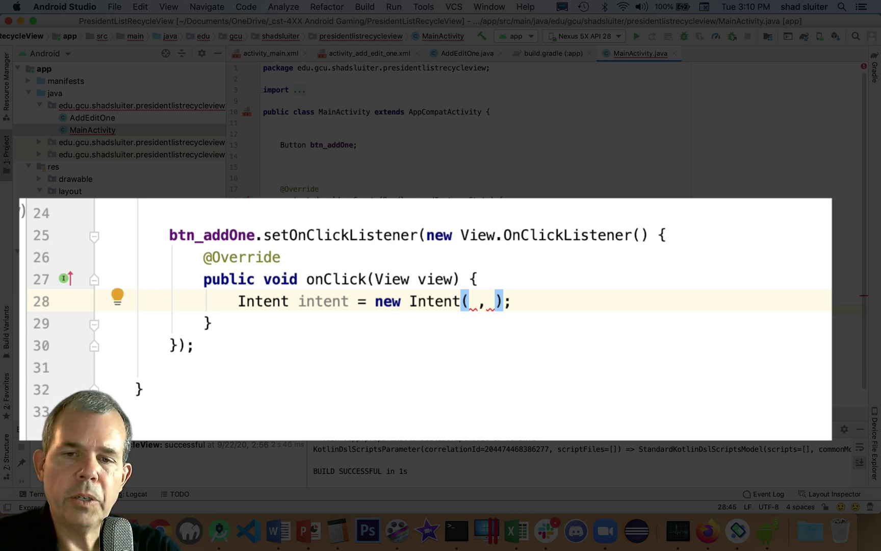
text(this)
key(Right)
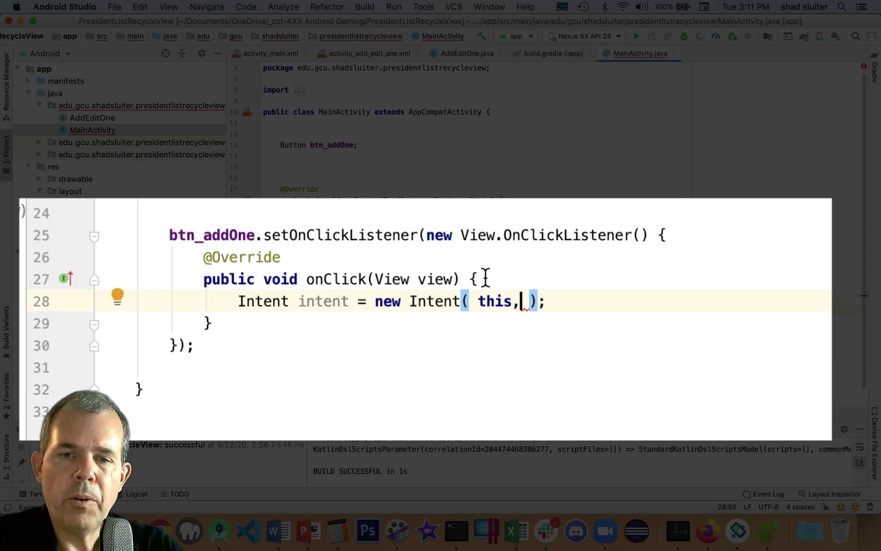
Fill in the Intent arguments as MainActivity.this and AddEditOne.class
click(479, 301)
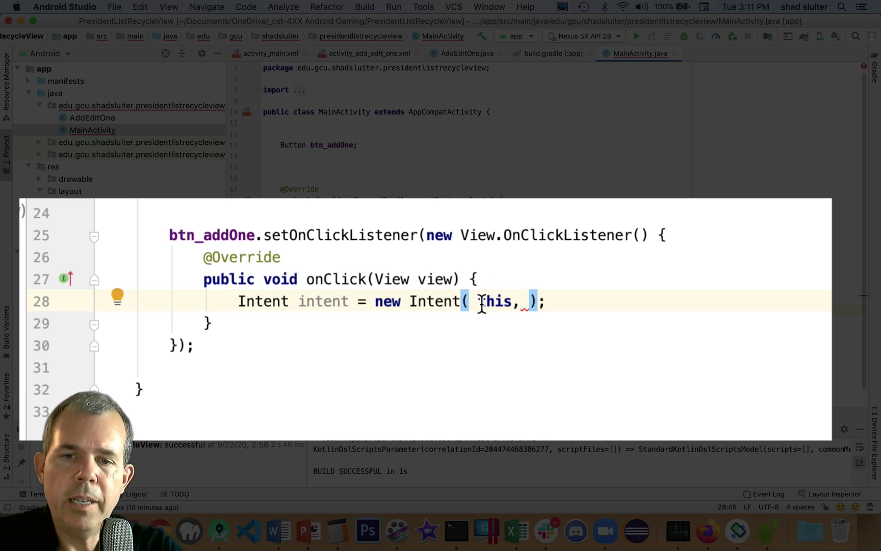
text(Main)
key(Escape)
text(Activity)
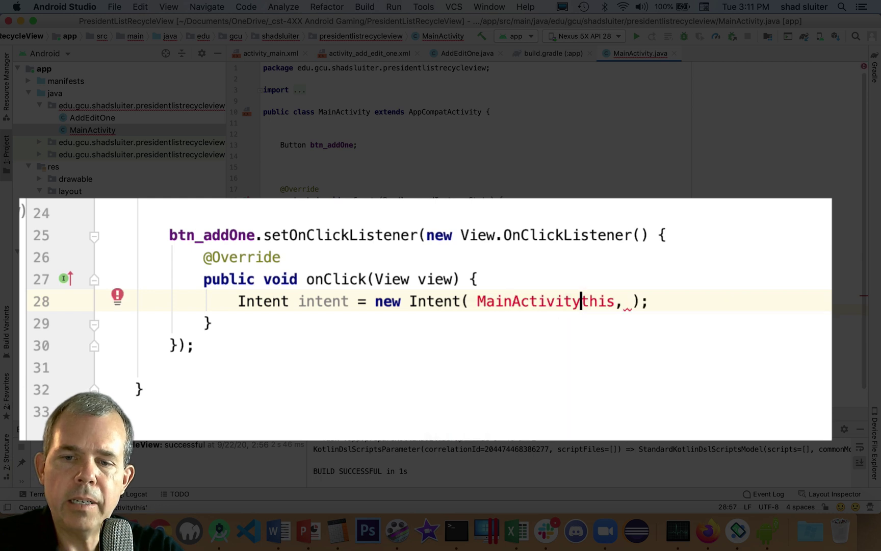
text(.)
click(687, 257)
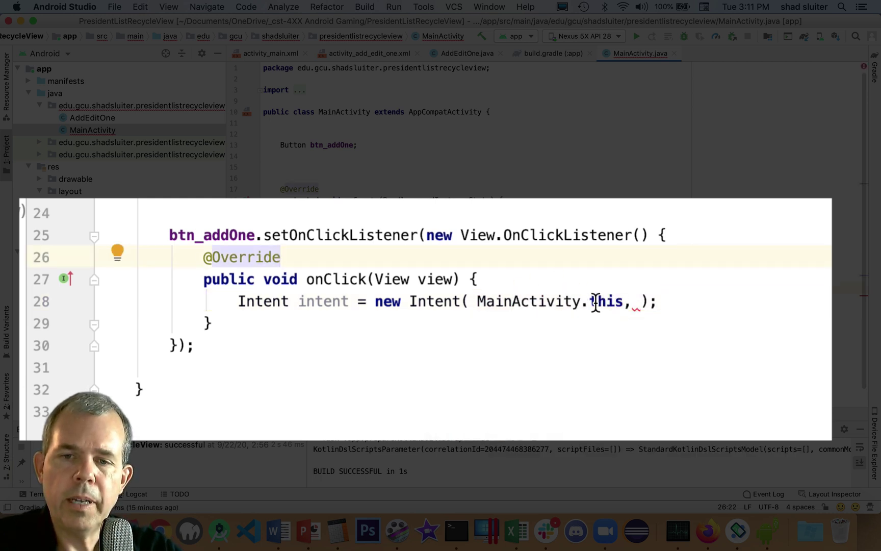
click(640, 301)
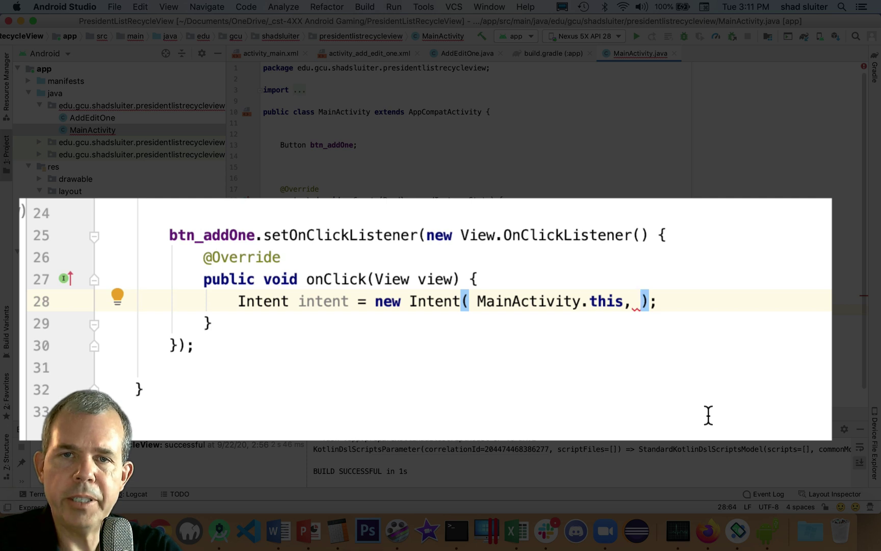
text(Add)
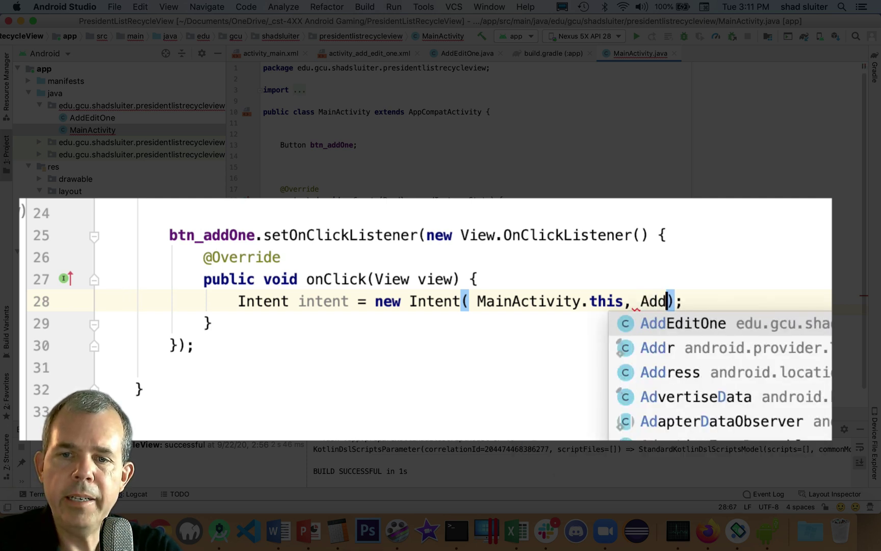
key(Return)
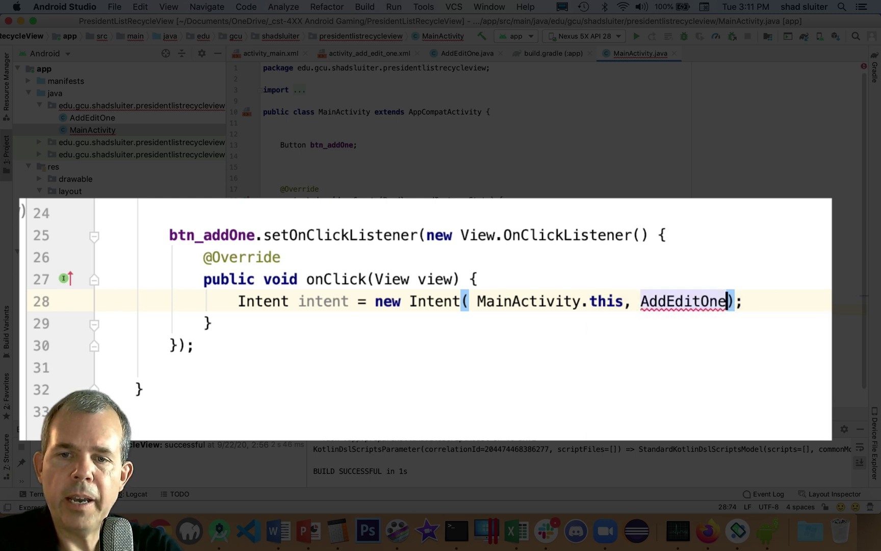
text(.)
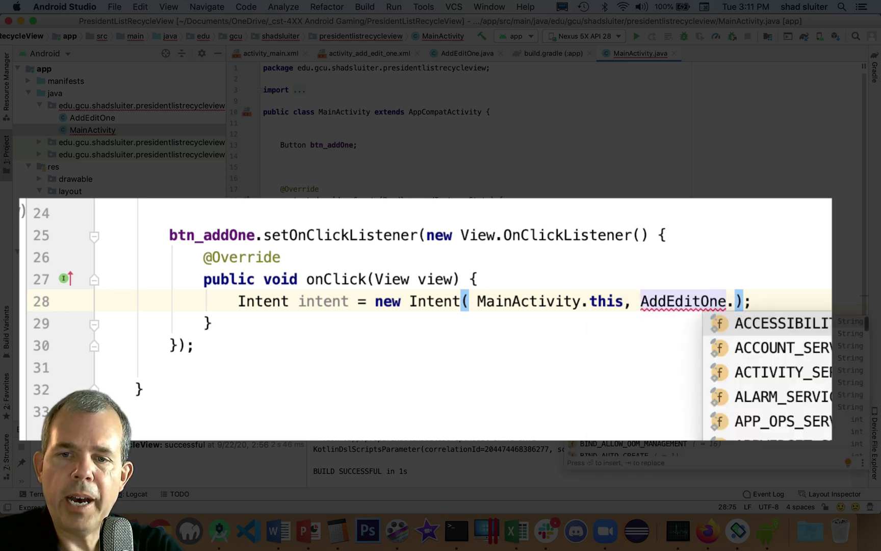
text(cl)
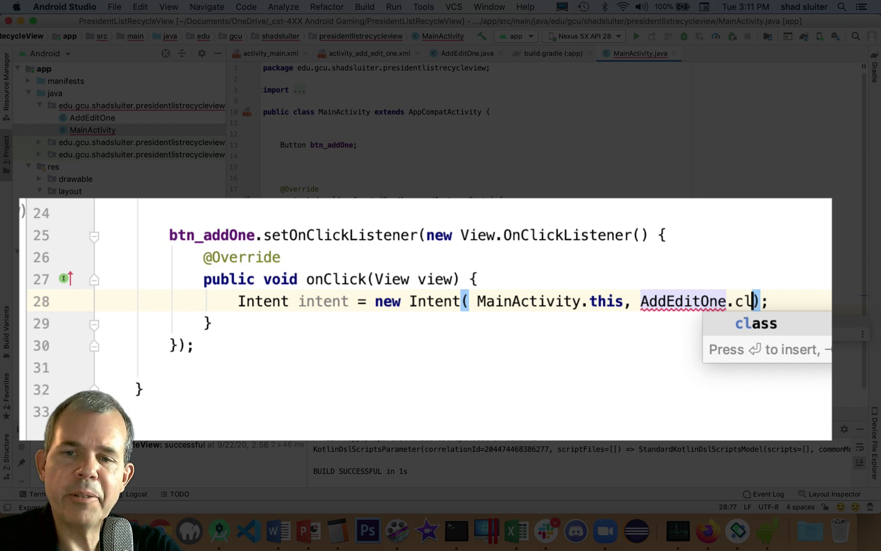
key(Return)
text();)
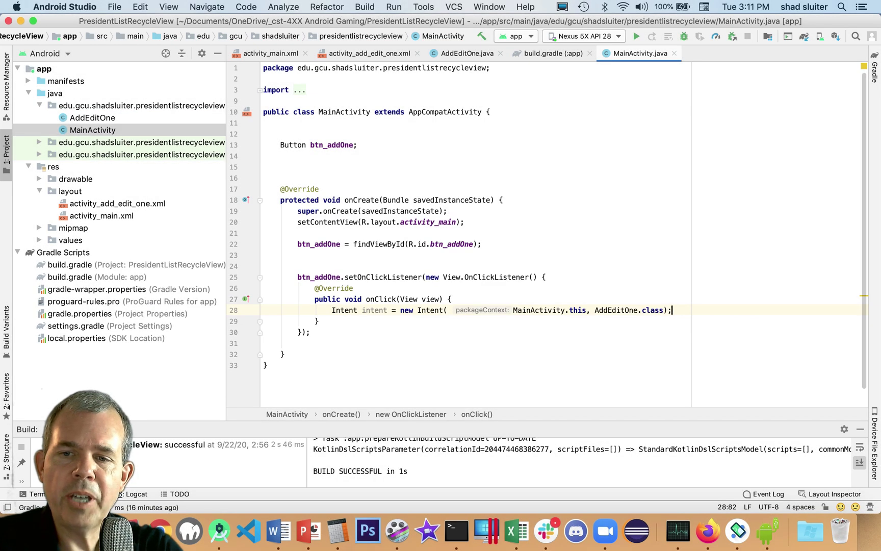
key(Return)
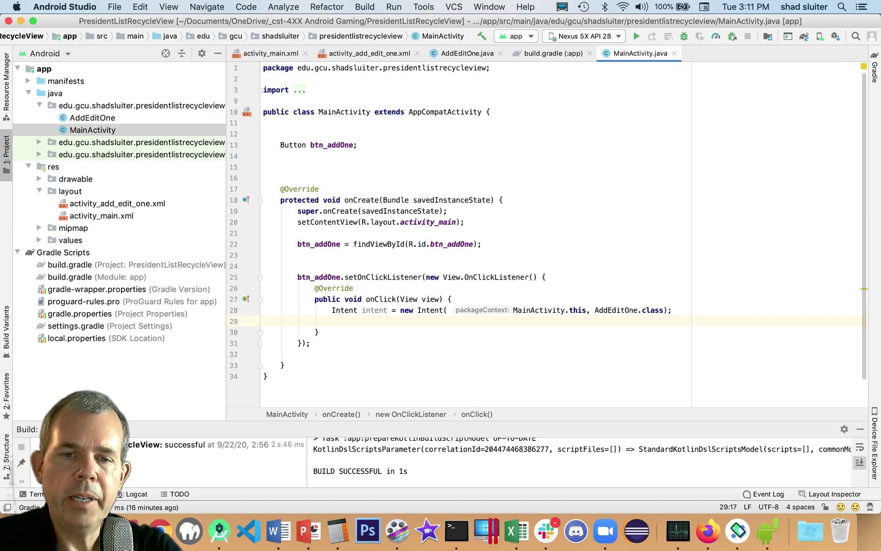
text(start)
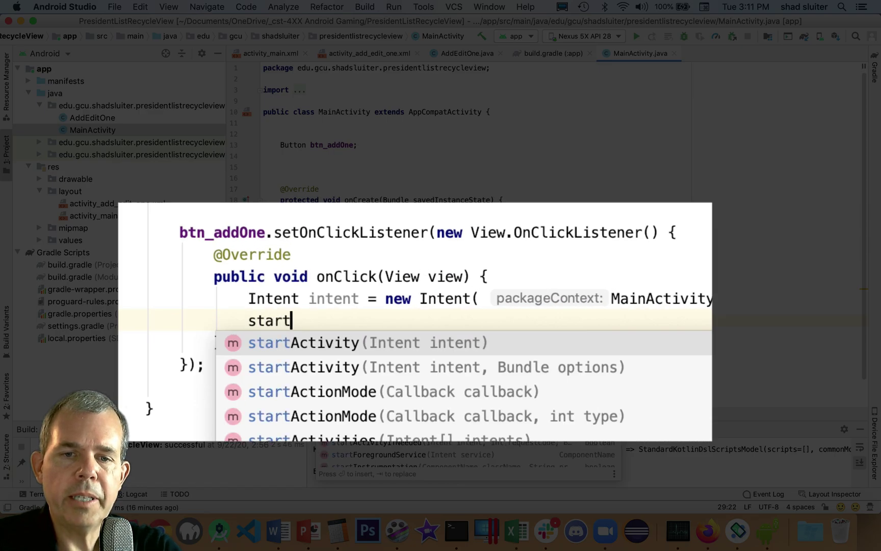
key(Return)
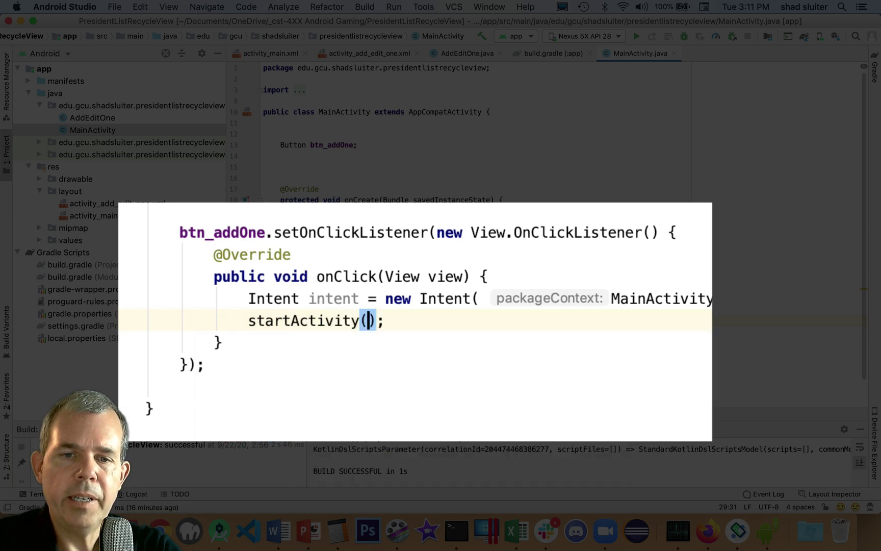
text(intet)
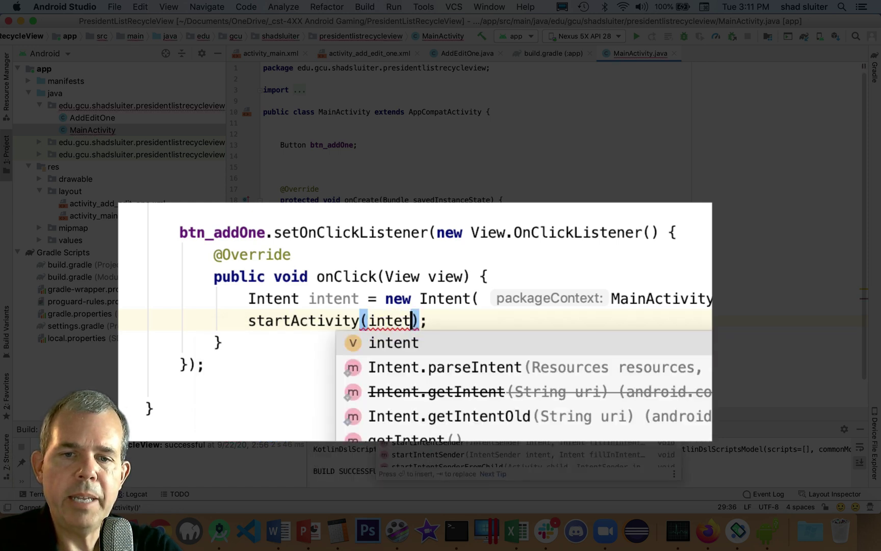
key(BackSpace)
key(BackSpace)
key(Down)
key(Return)
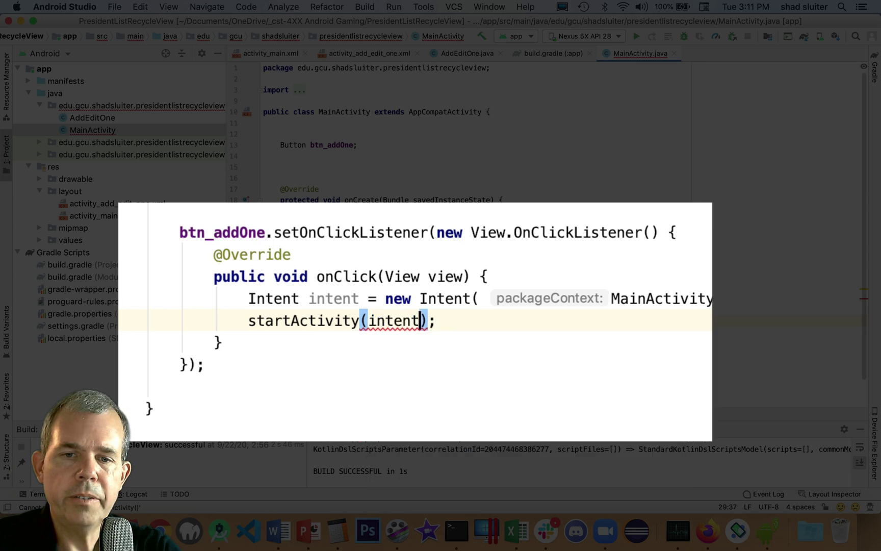
key(End)
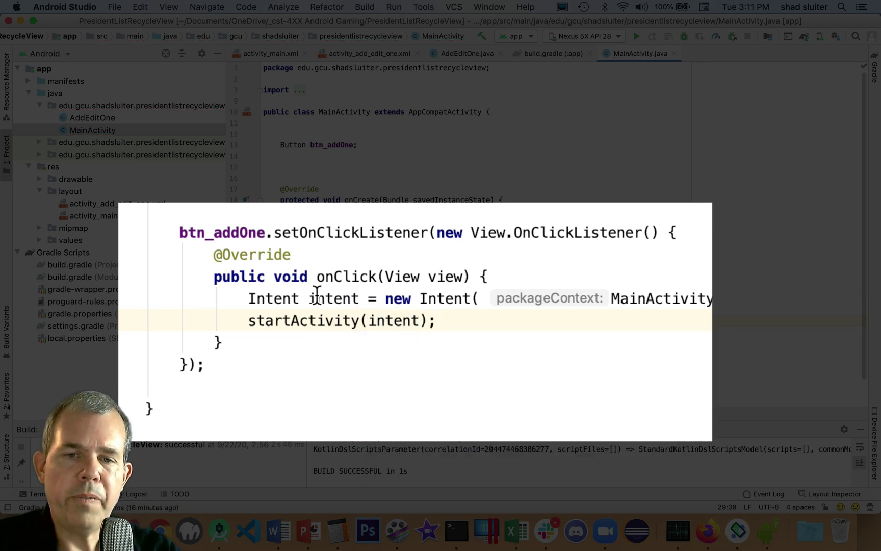
drag(308, 298, 358, 298)
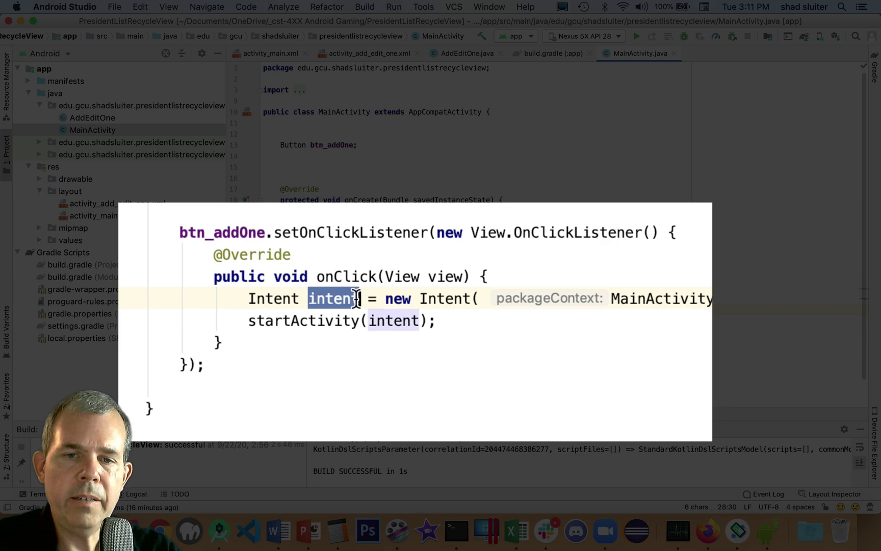
double_click(383, 322)
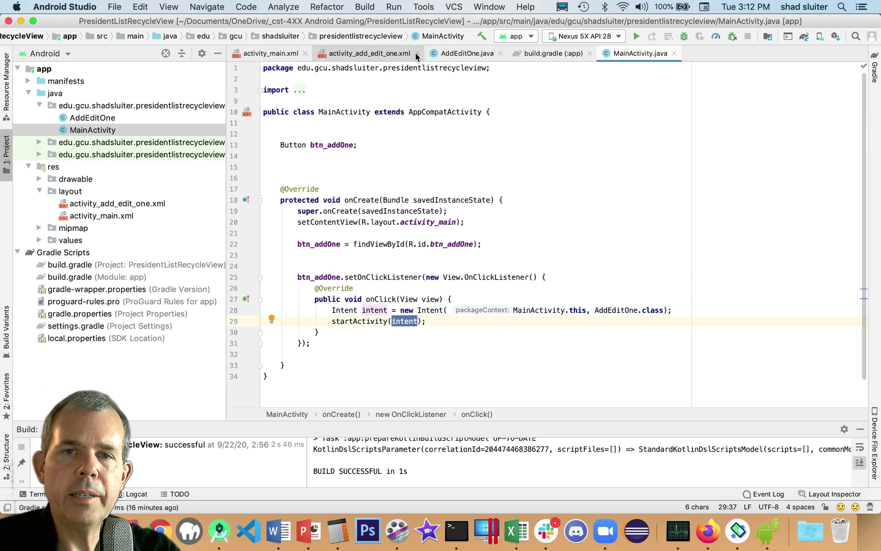
Run the app, tap ADD ONE to reach the form, and try the unresponsive OK and CANCEL
click(636, 37)
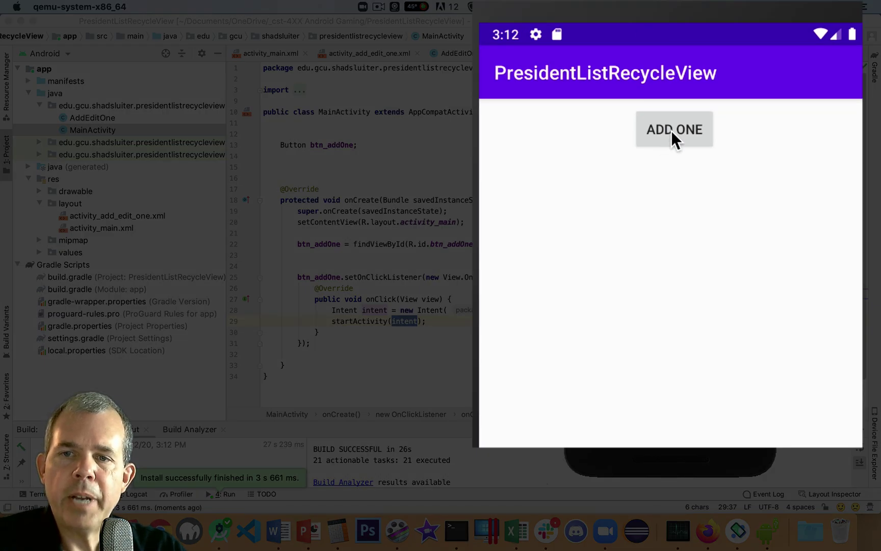
click(671, 131)
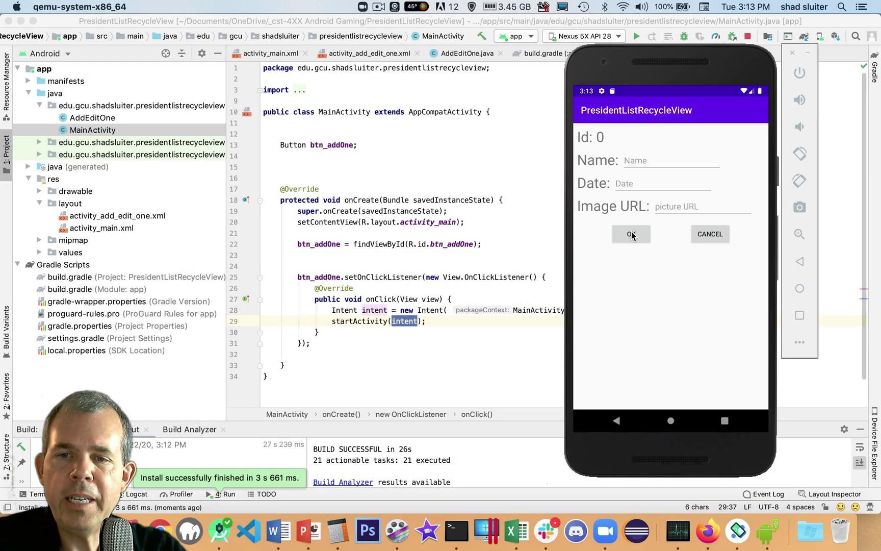
click(632, 236)
click(709, 233)
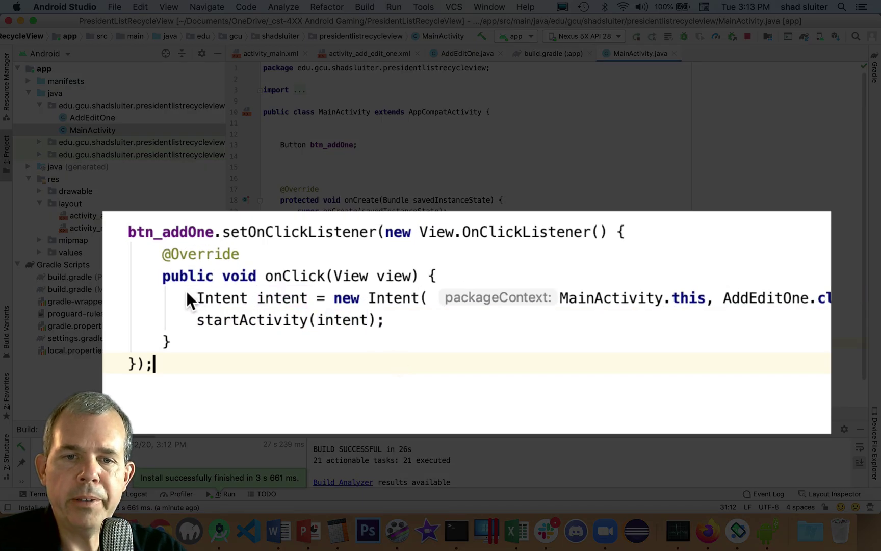
Copy the Intent and startActivity lines from MainActivity's click handler
drag(190, 297, 408, 322)
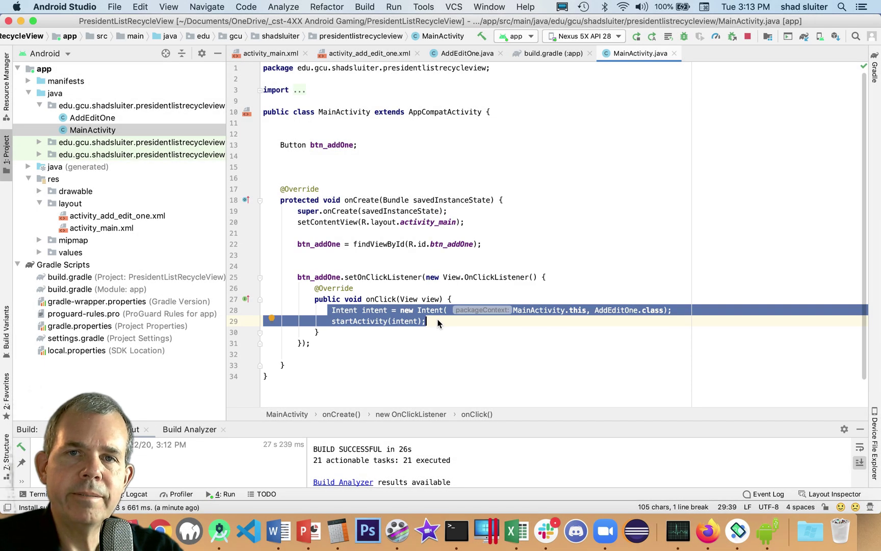
right_click(386, 320)
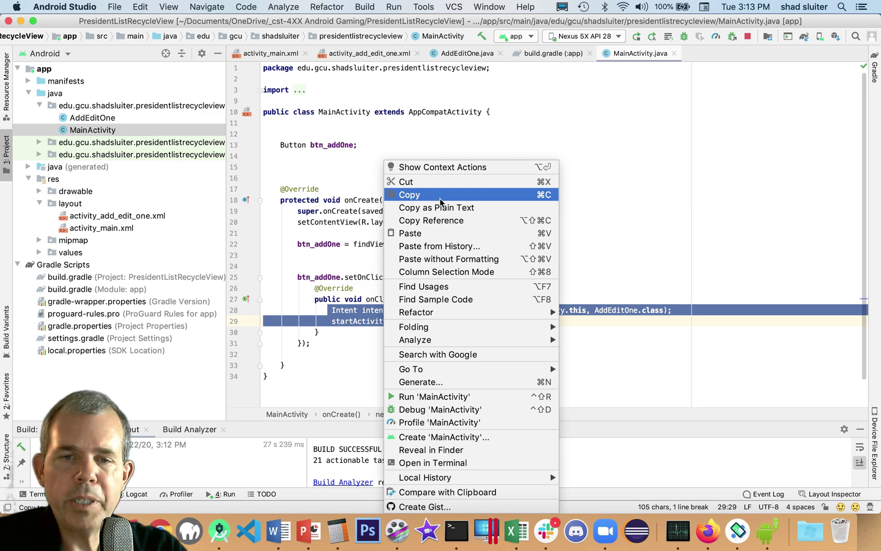
click(440, 195)
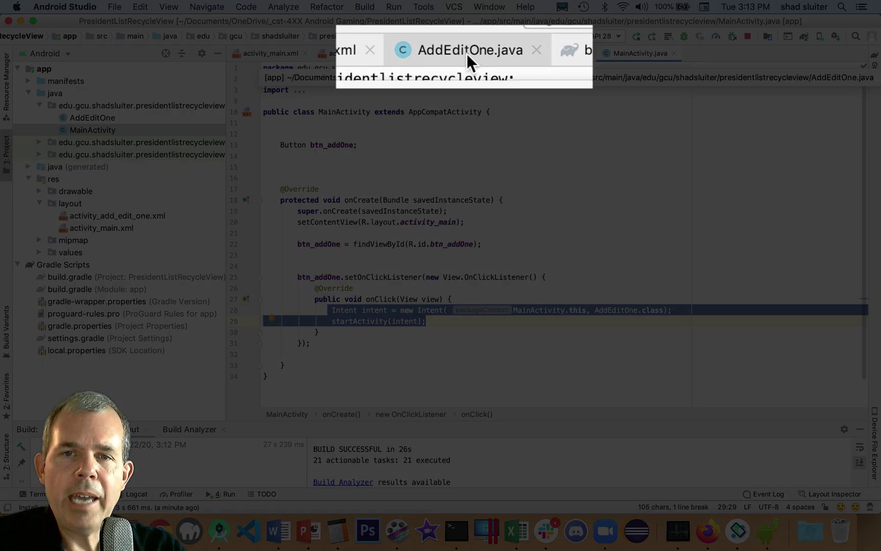
In AddEditOne.java, declare btn_ok and btn_cancel Button fields above onCreate and import Button
click(467, 53)
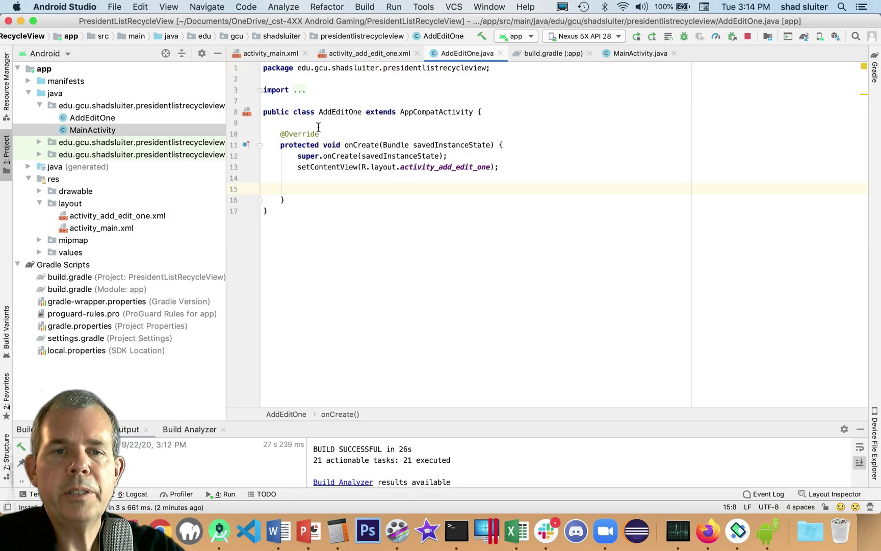
click(320, 134)
key(Up)
key(Return)
key(Return)
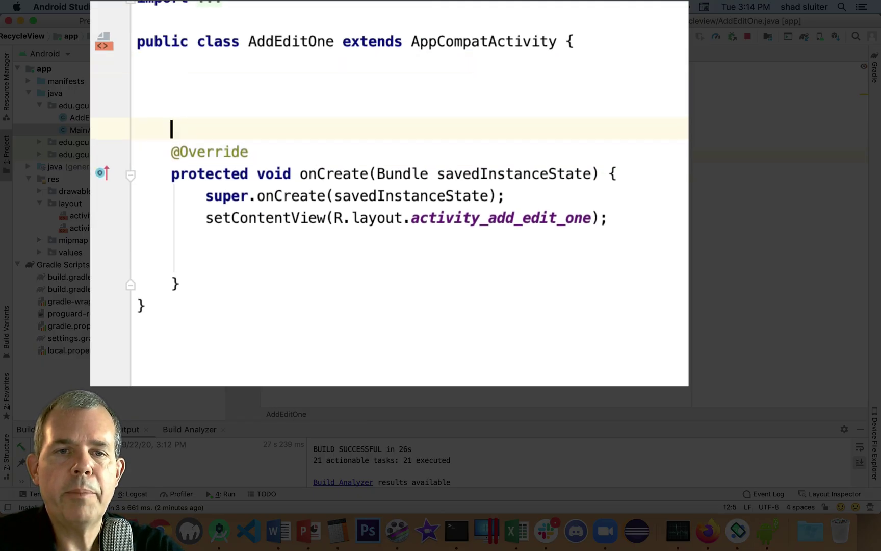
key(Up)
key(Up)
text(Button )
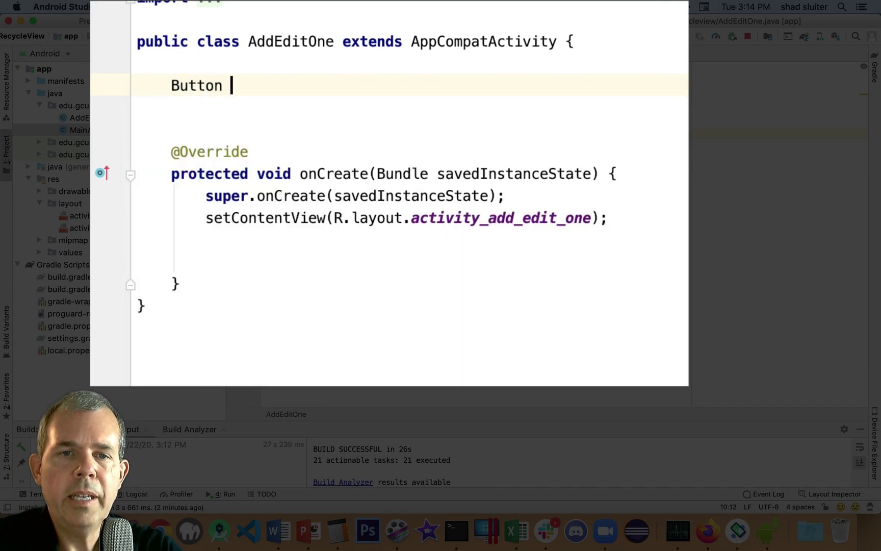
text(btn_ok, btn_)
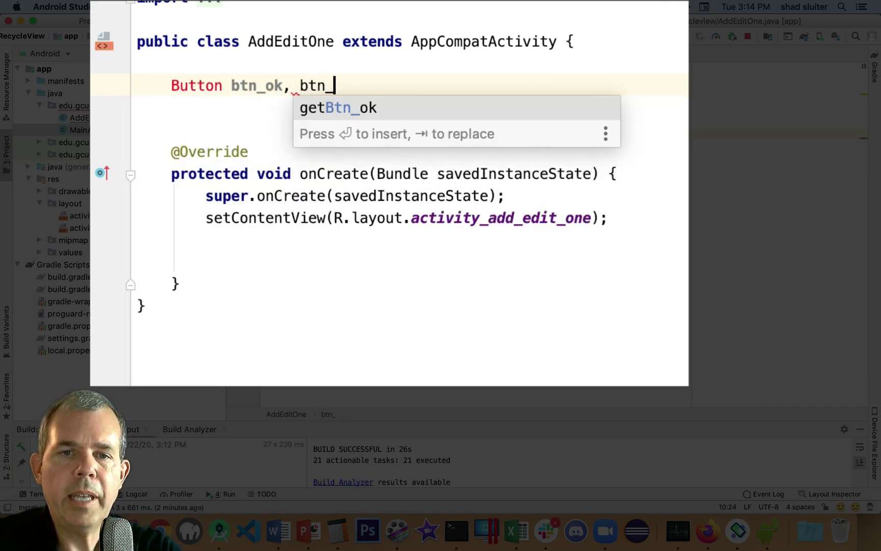
text(cancel;)
key(Return)
key(Return)
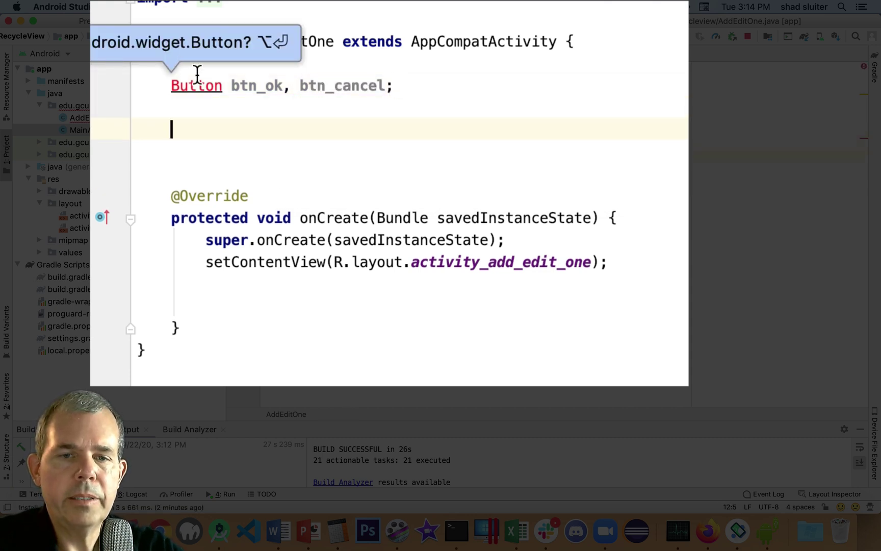
key(alt+Return)
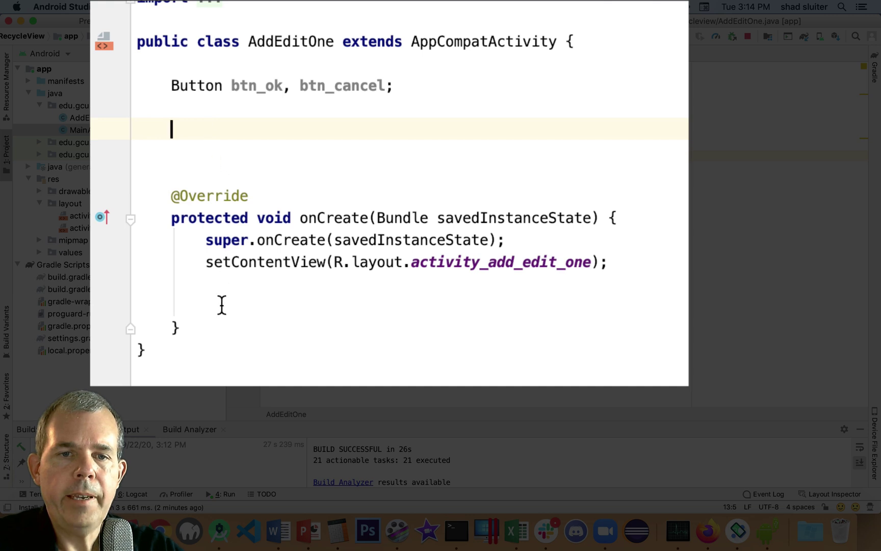
Add 'btn_ok = findViewById(R.id.btn_ok);' inside onCreate
click(221, 304)
text(b)
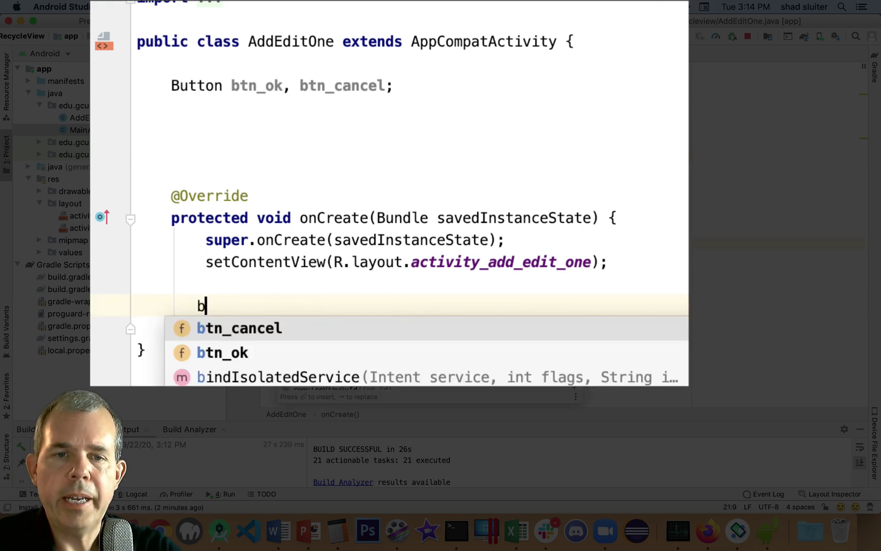
text(tn)
key(Down)
key(Return)
text(= )
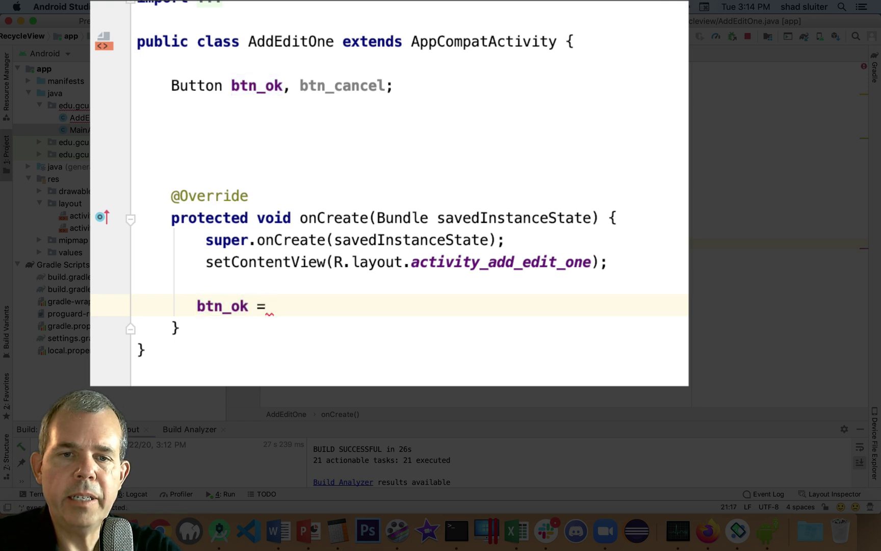
text(find)
key(Return)
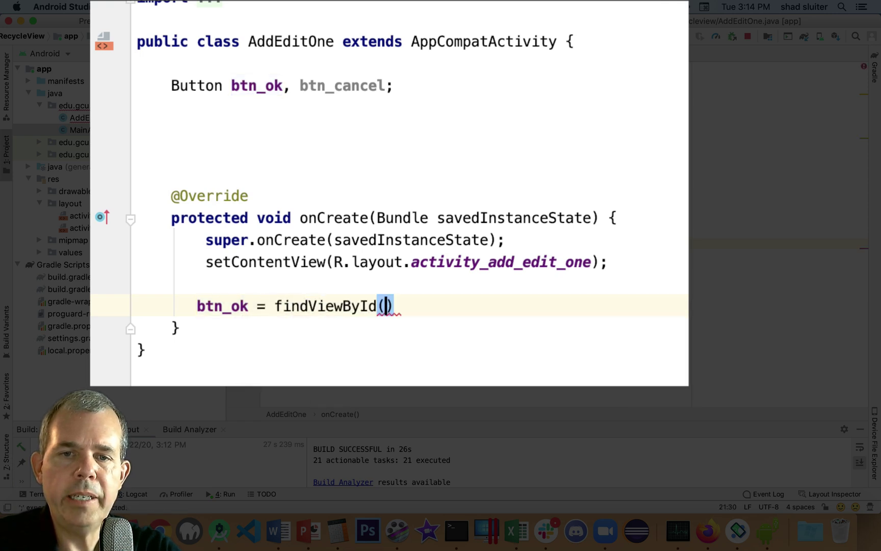
text(R)
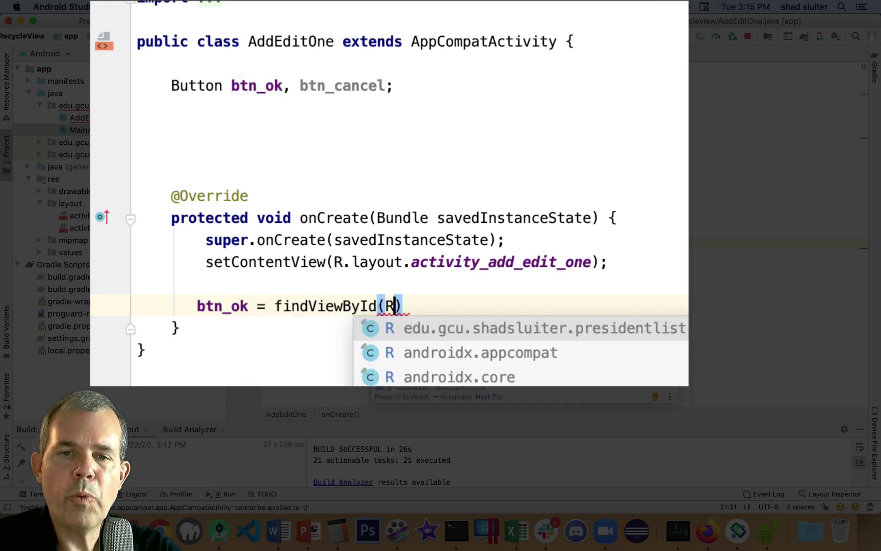
text(.id.)
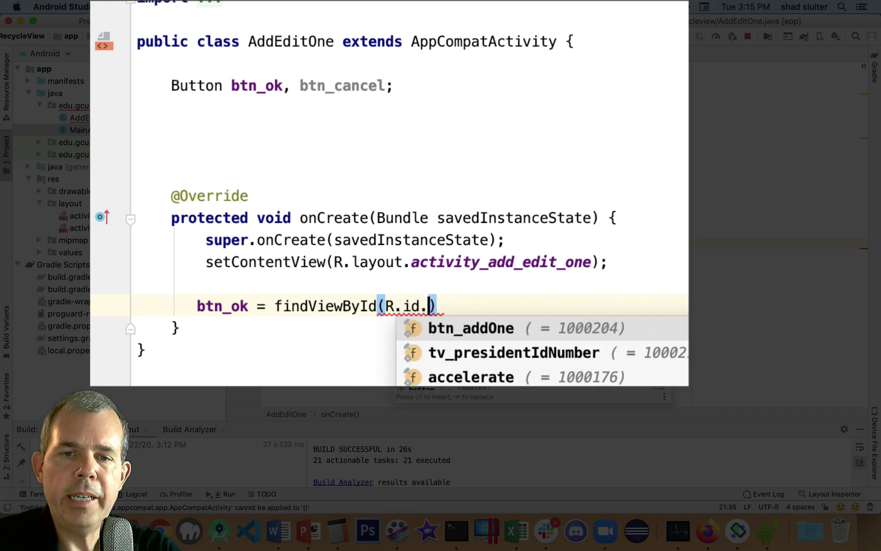
text(btn)
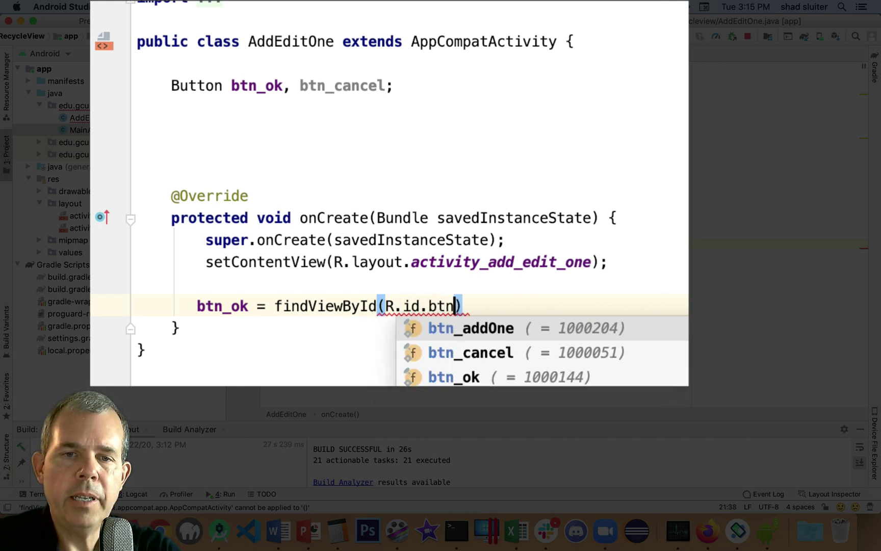
key(Down)
key(Down)
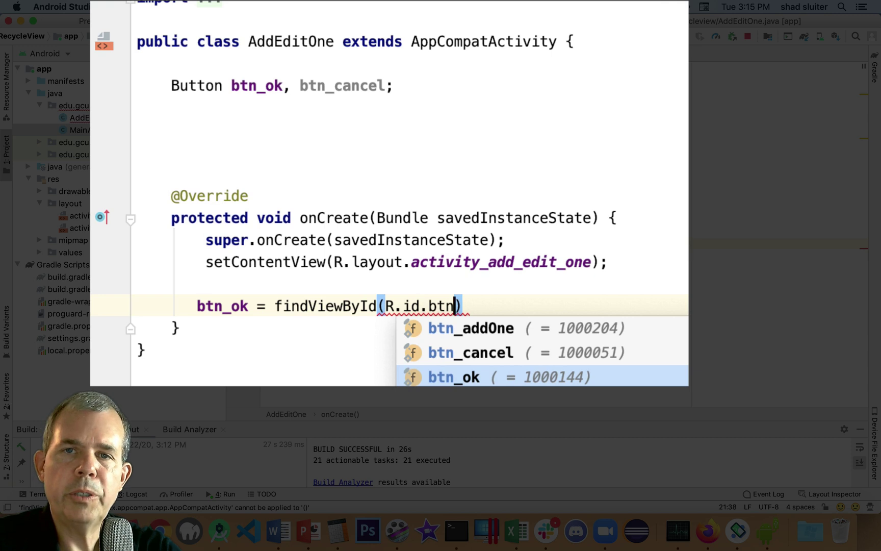
key(Return)
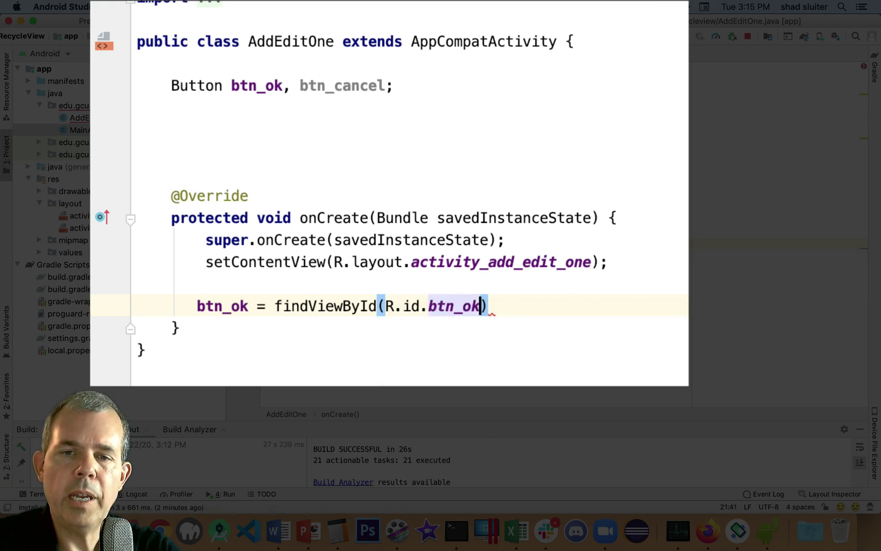
key(Right)
text(;)
Add 'btn_cancel = findViewById(R.id.btn_cancel);' on the next line
key(Return)
text(bt)
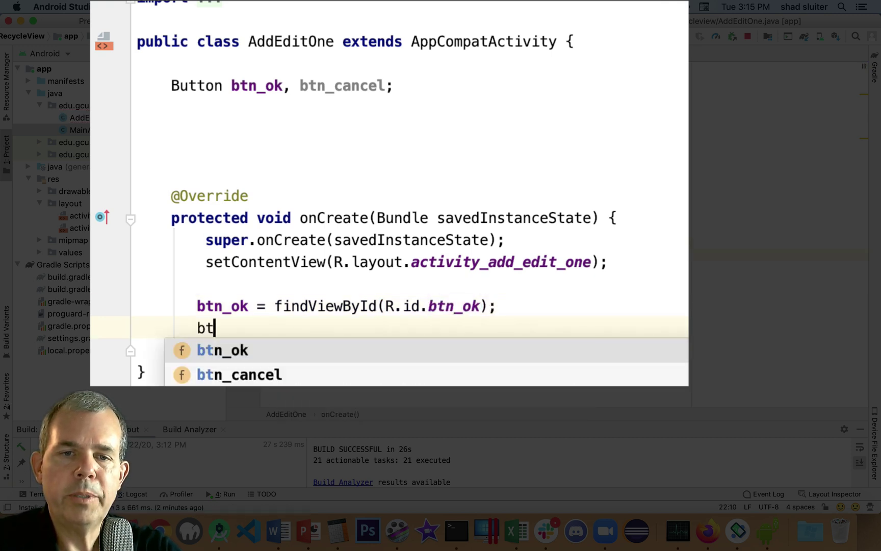
text(n)
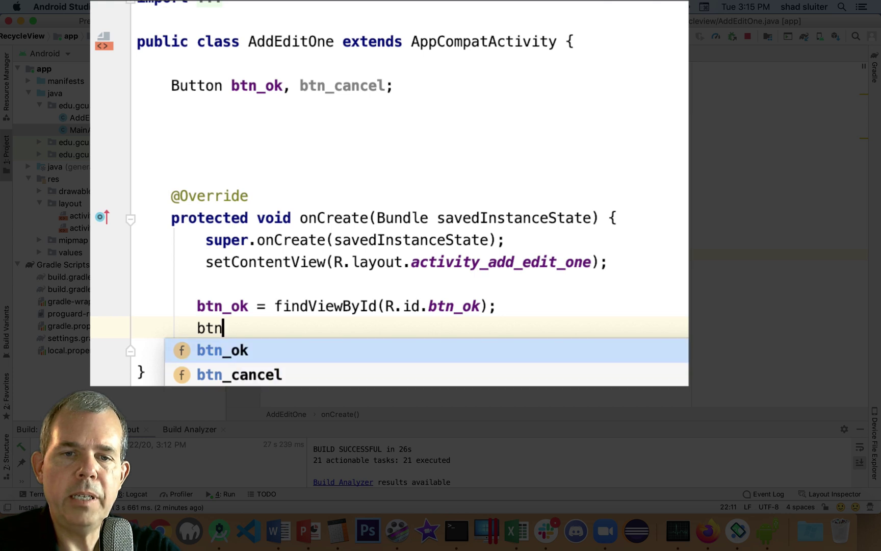
key(Down)
key(Return)
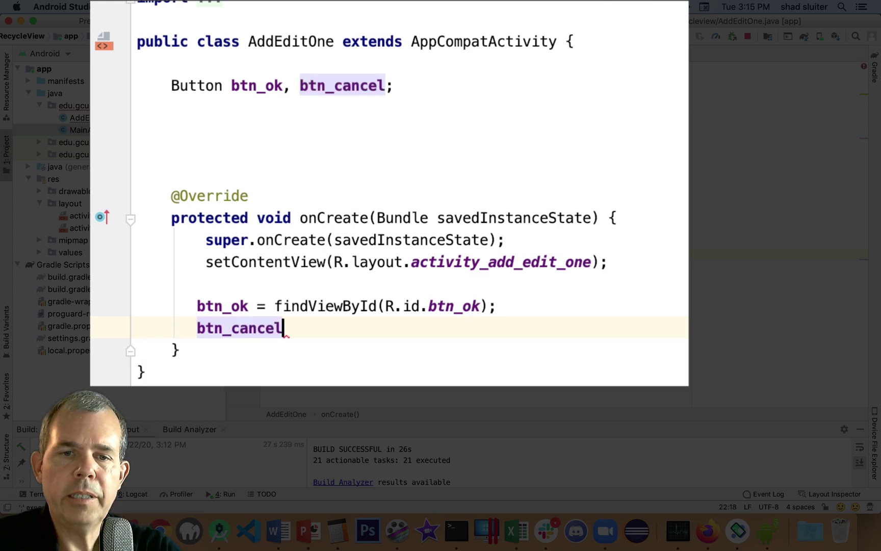
text( = fin)
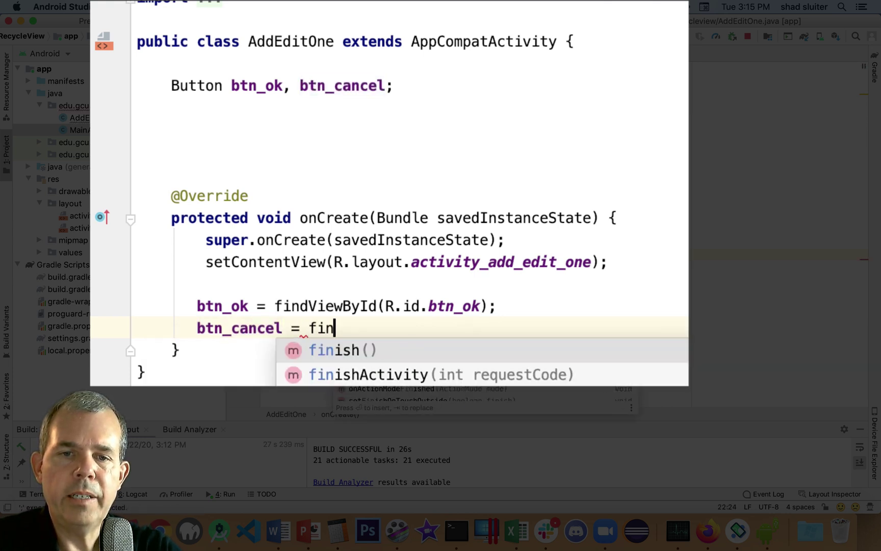
key(Down)
text(d)
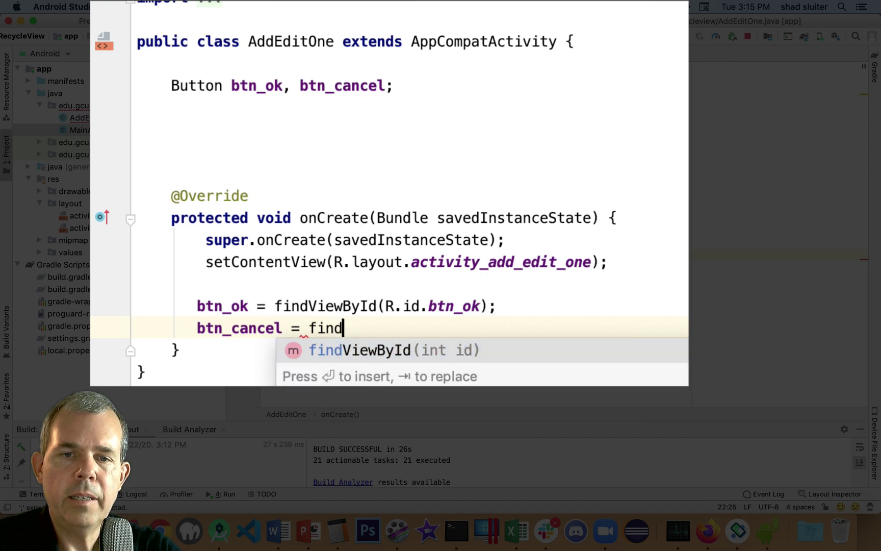
key(Return)
text(R)
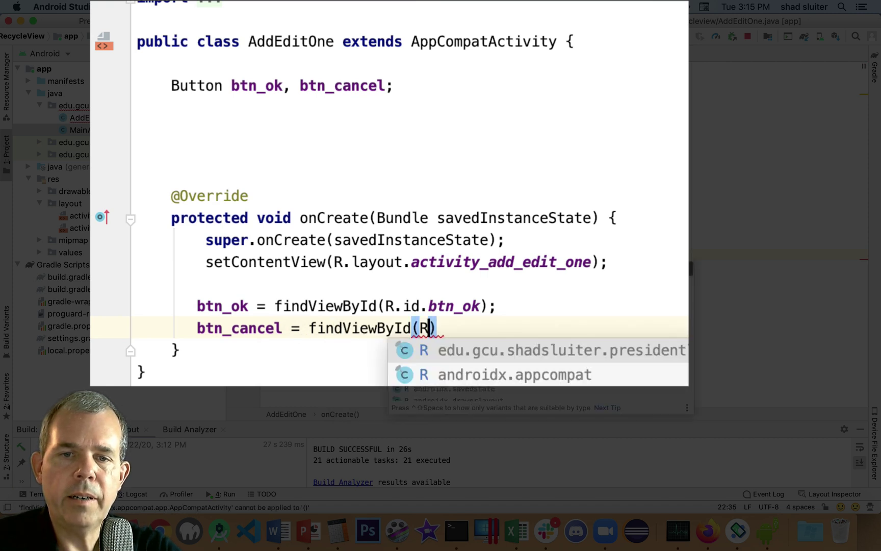
text(.id.btn_cancel);)
key(Return)
key(Return)
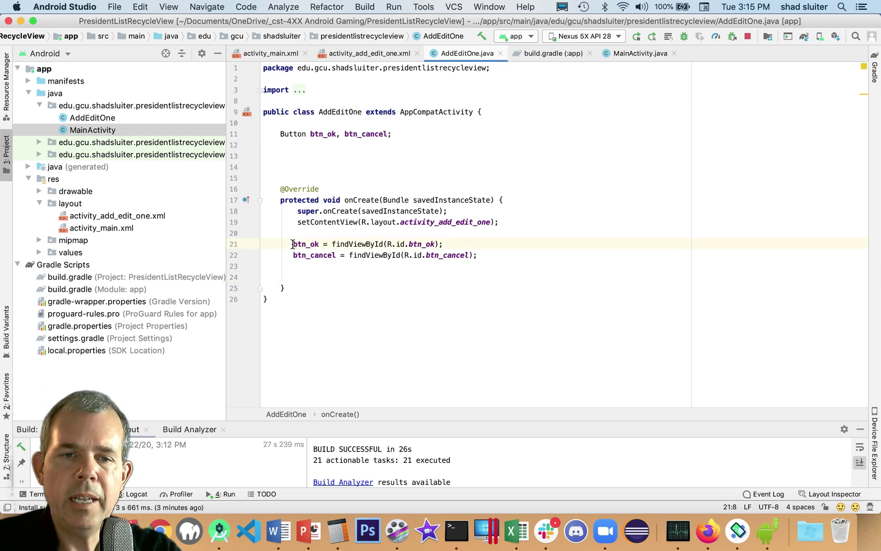
drag(293, 244, 306, 244)
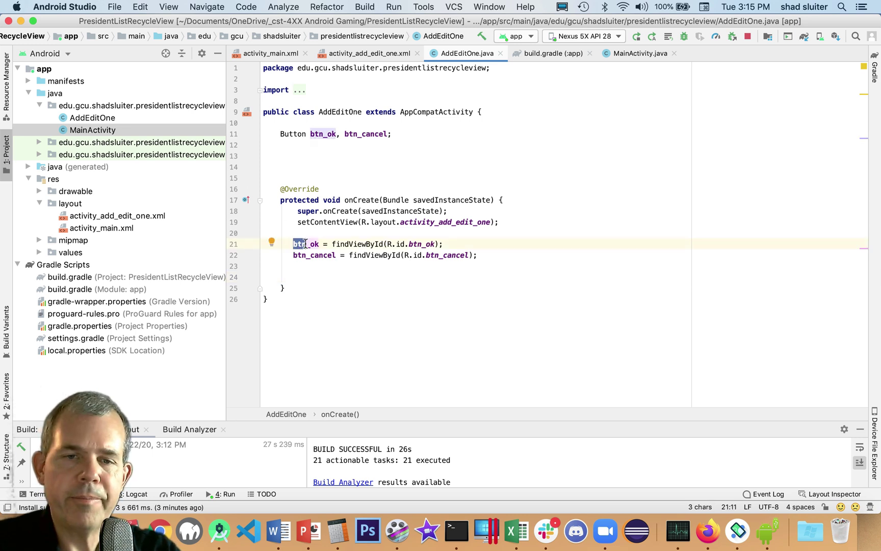
Add btn_ok.setOnClickListener with an OnClickListener, pasting the Intent and startActivity lines into onClick
click(298, 274)
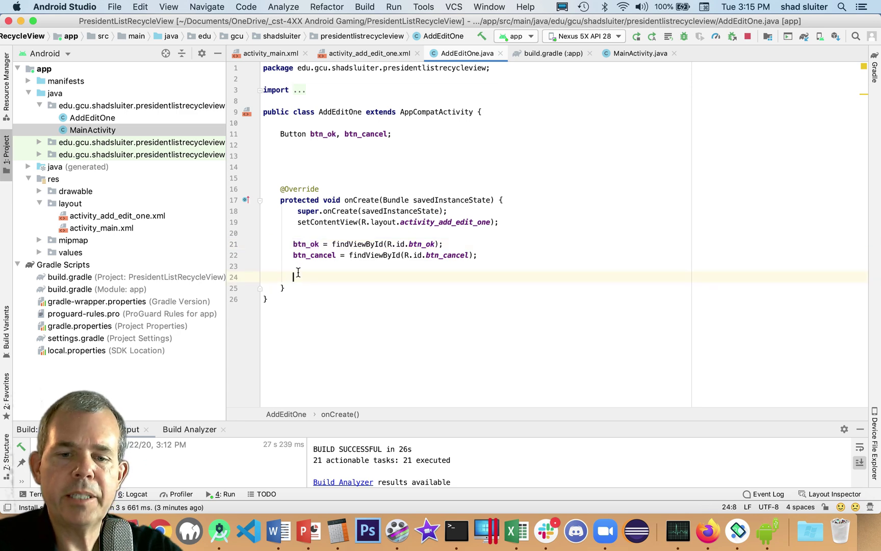
text(b)
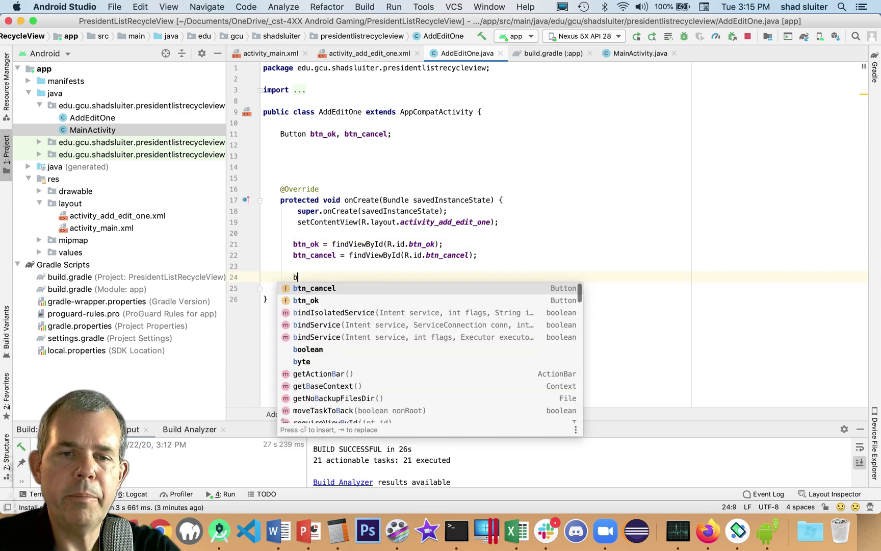
key(Down)
key(Return)
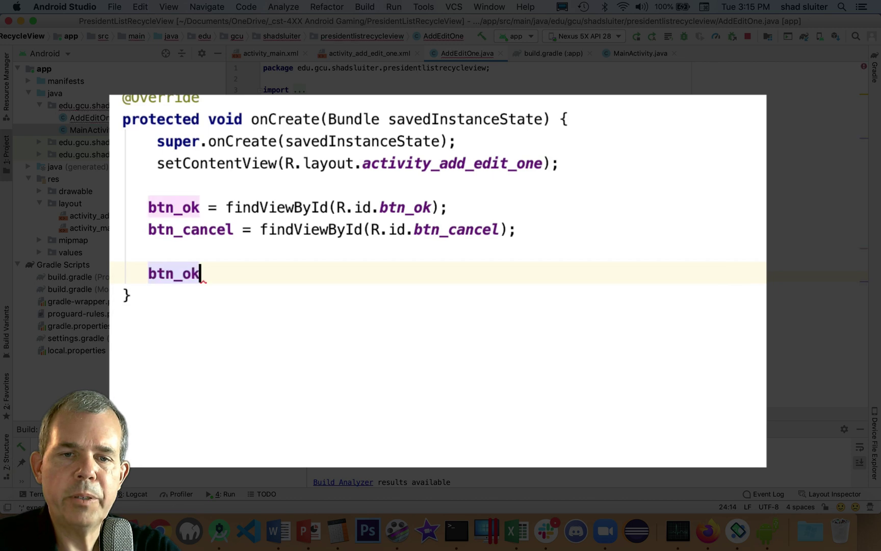
text(.se)
key(Return)
text(new )
text(OnClickListener() {)
key(Escape)
key(Return)
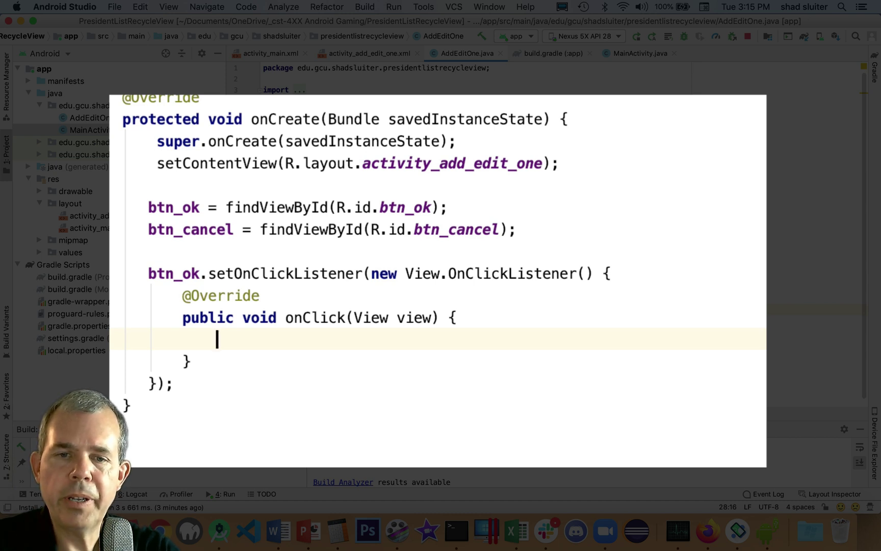
key(super+v)
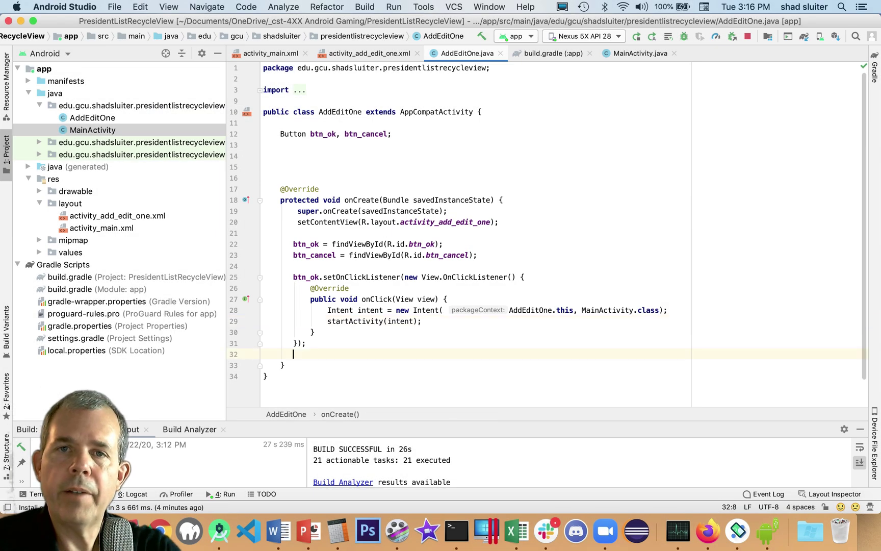
Add btn_cancel.setOnClickListener with an OnClickListener, pasting the same Intent and startActivity lines
click(296, 364)
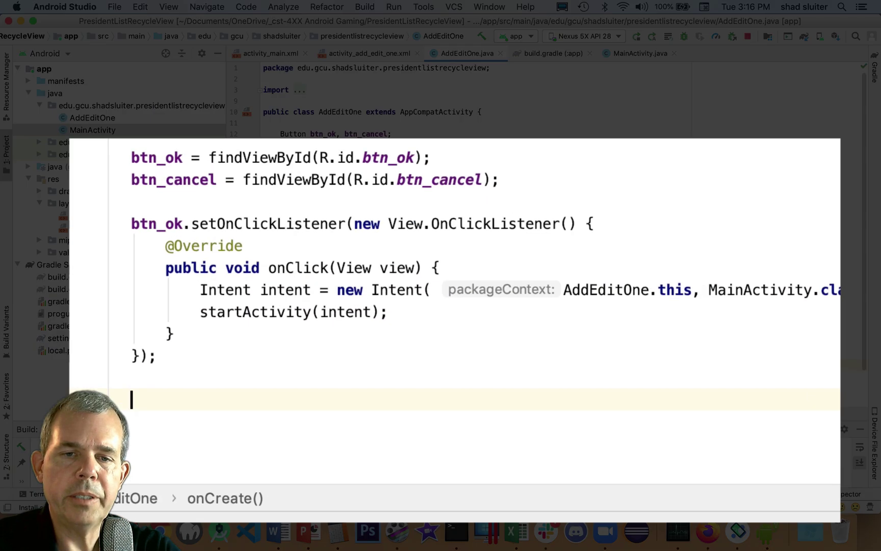
text(btn)
key(Return)
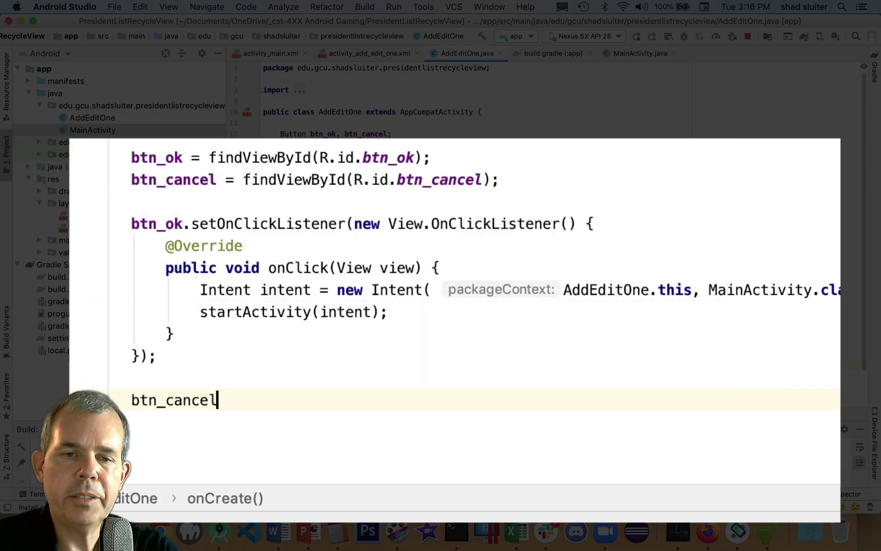
text(.seton)
key(Return)
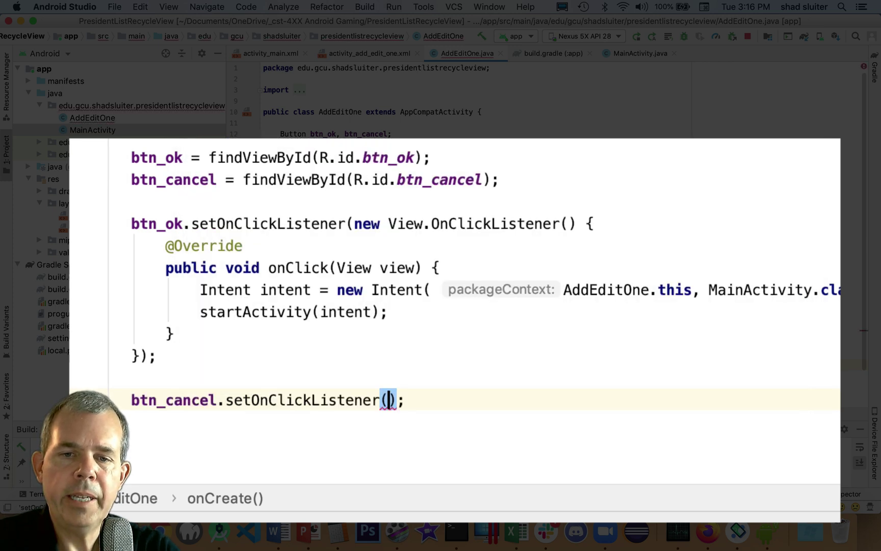
text(new )
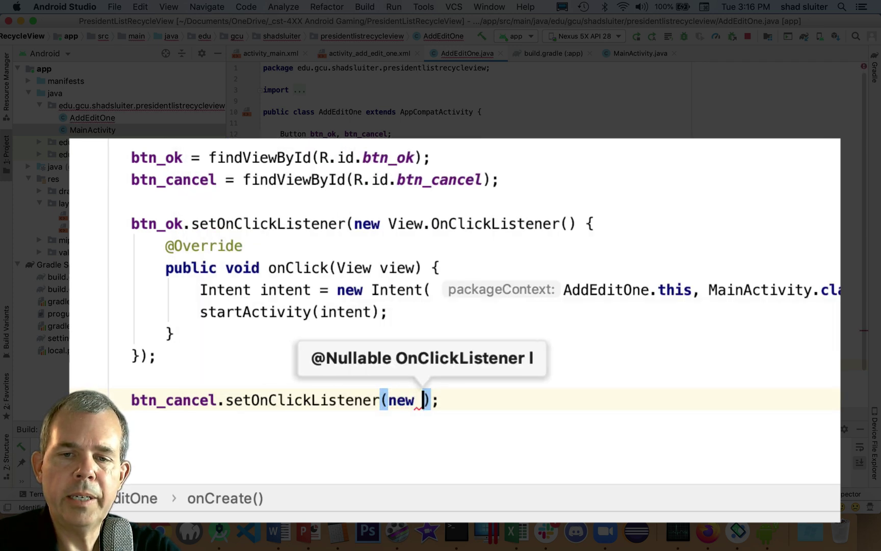
text(On)
key(Return)
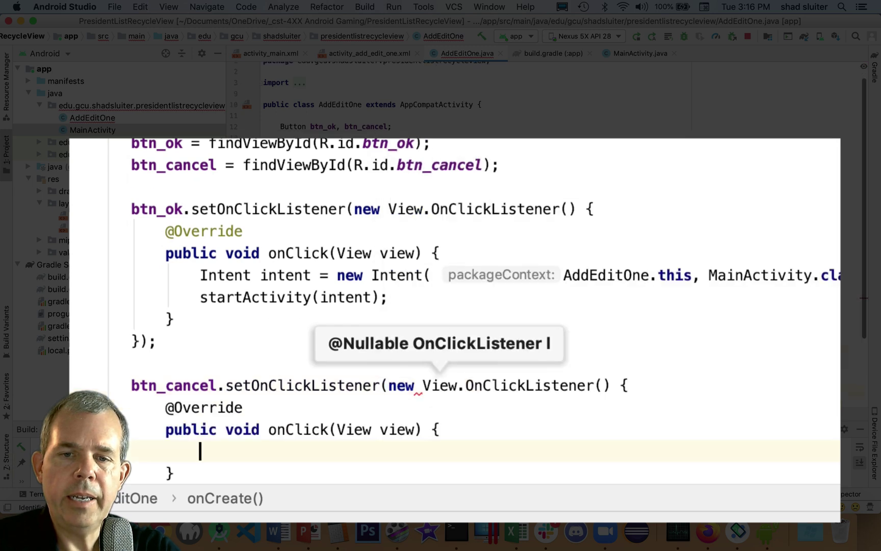
text(Intent intent = new Intent(AddEditOne.this, MainActivity.class);                 startActivity(intent);)
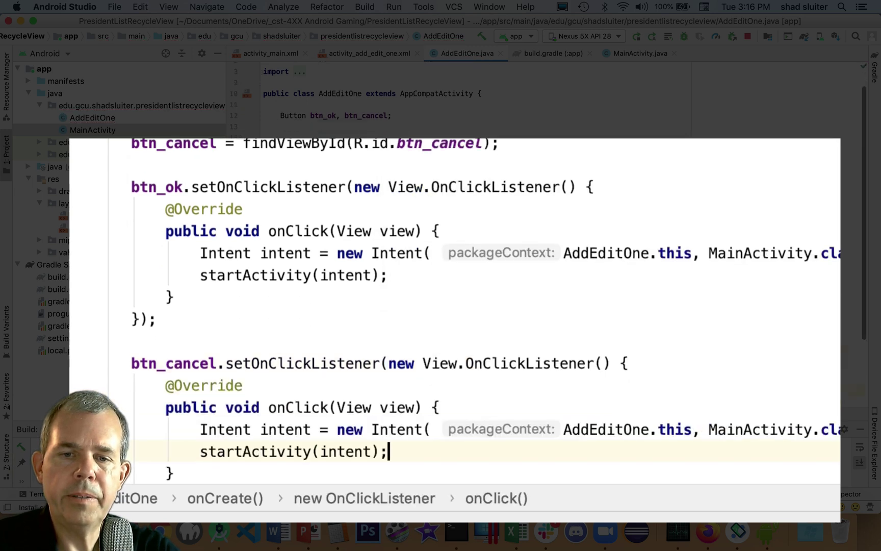
key(Down)
key(Down)
key(Down)
key(Down)
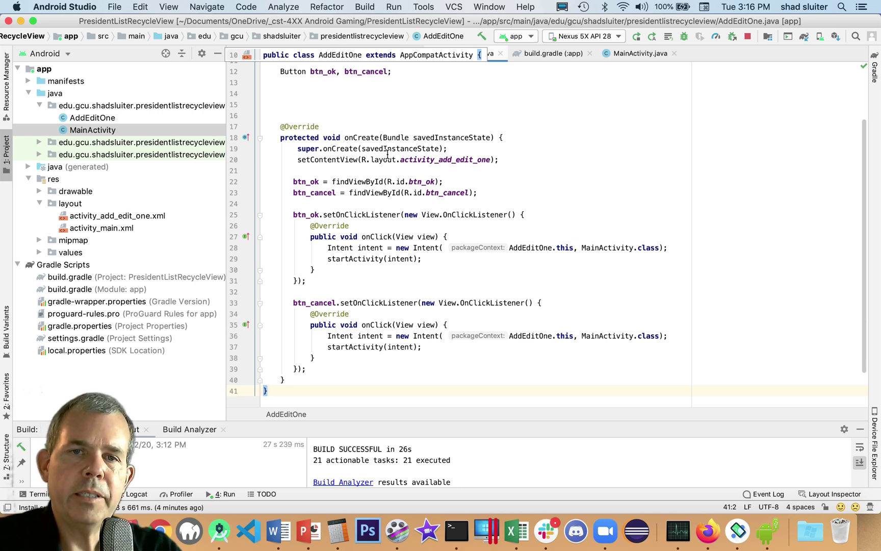
Rerun the app, open the form and exit via CANCEL, then reopen it and exit via OK
click(636, 38)
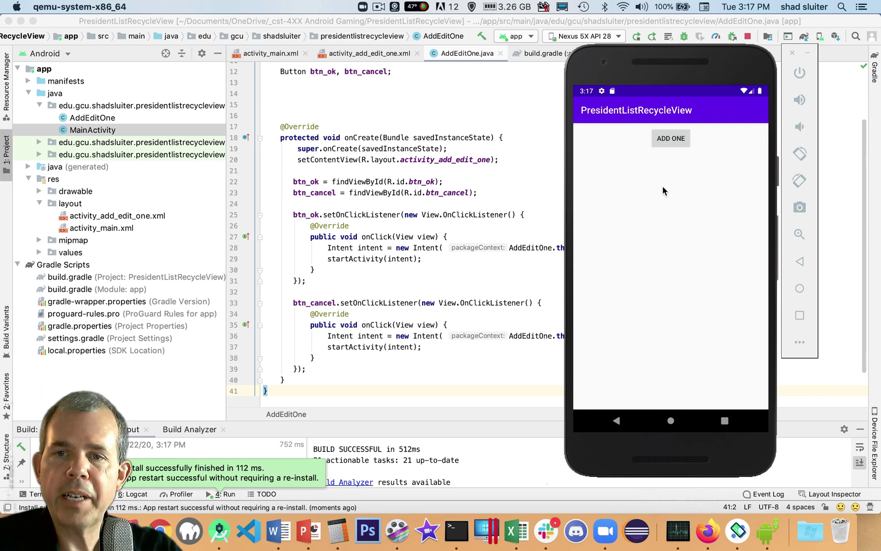
click(678, 139)
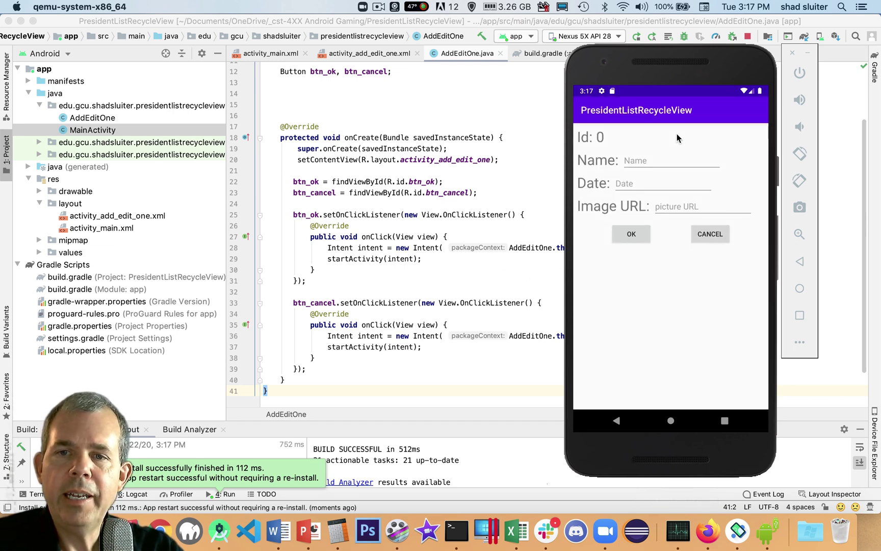
click(710, 234)
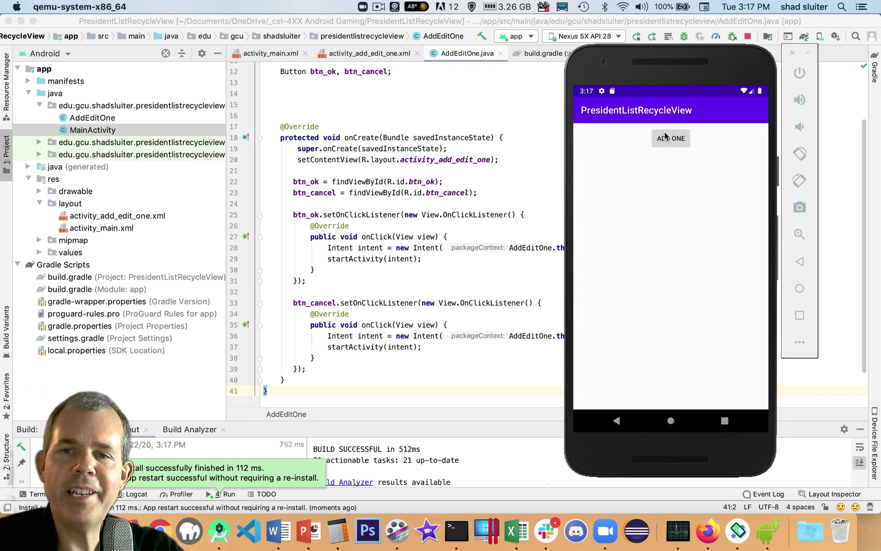
click(665, 137)
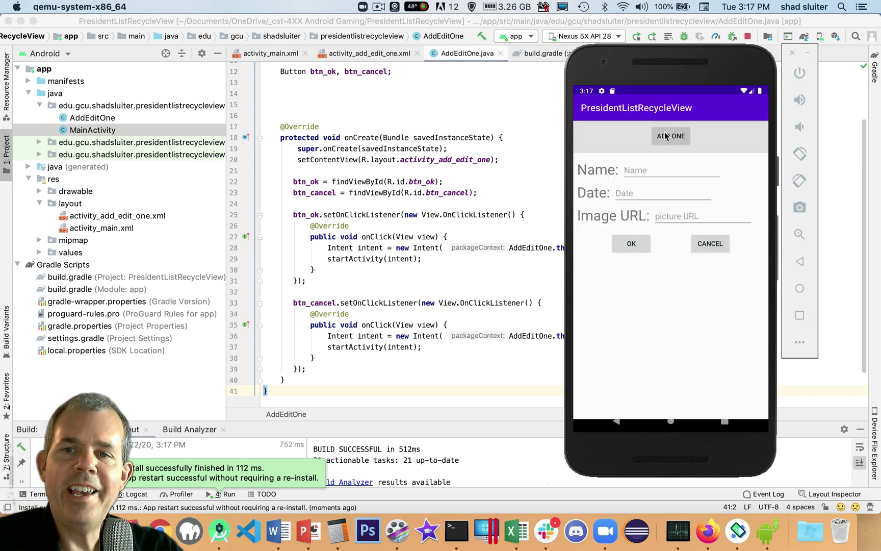
click(632, 235)
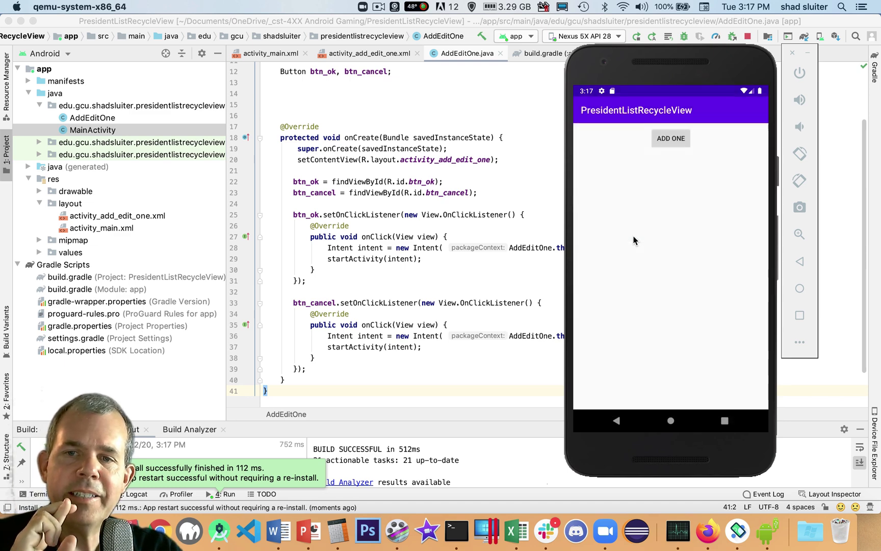